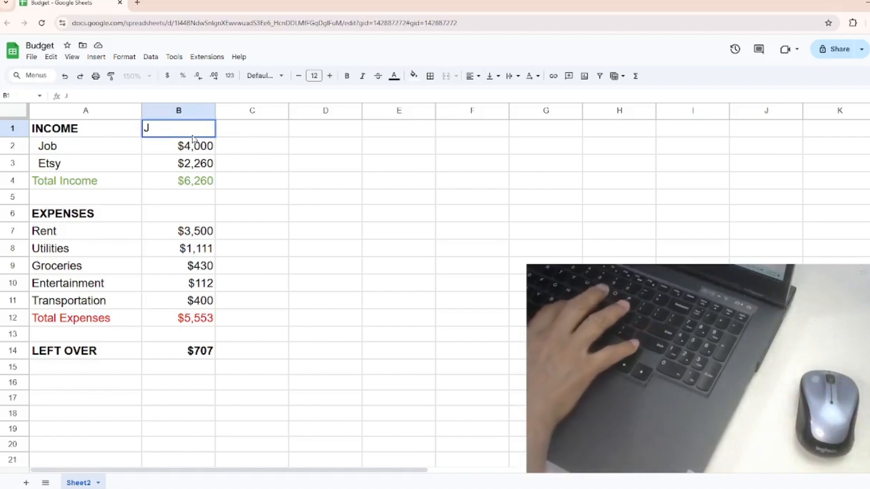
Enter JAN as the month heading in cell B1 beside INCOME
{"action": "type", "text": "AN"}
{"action": "key", "text": "Return"}
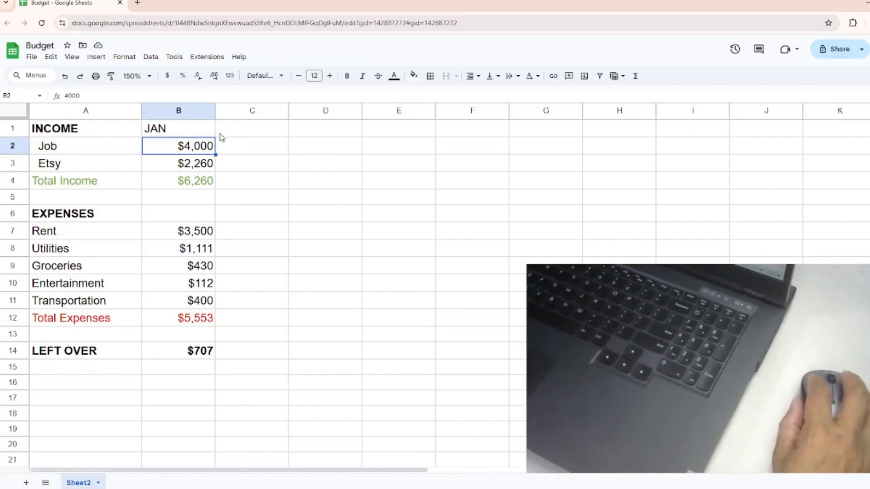
Insert one blank row above the INCOME row
{"action": "left_click", "coordinate": [168, 131]}
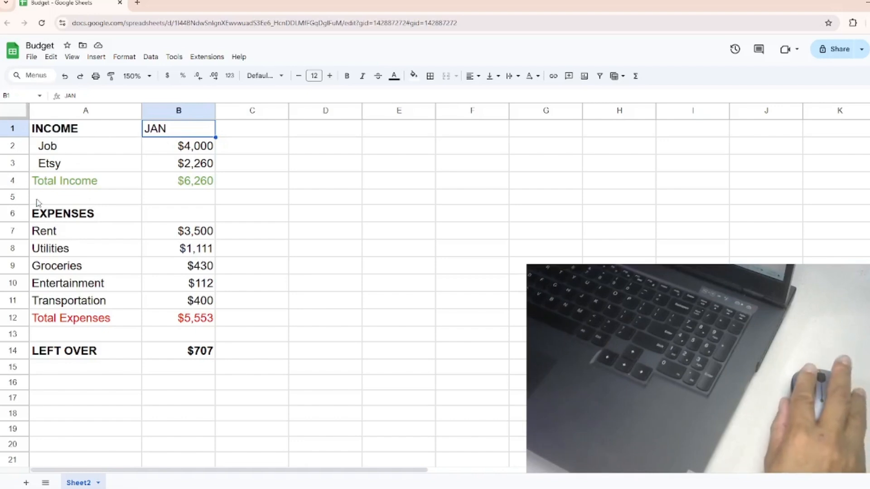
{"action": "right_click", "coordinate": [3, 135]}
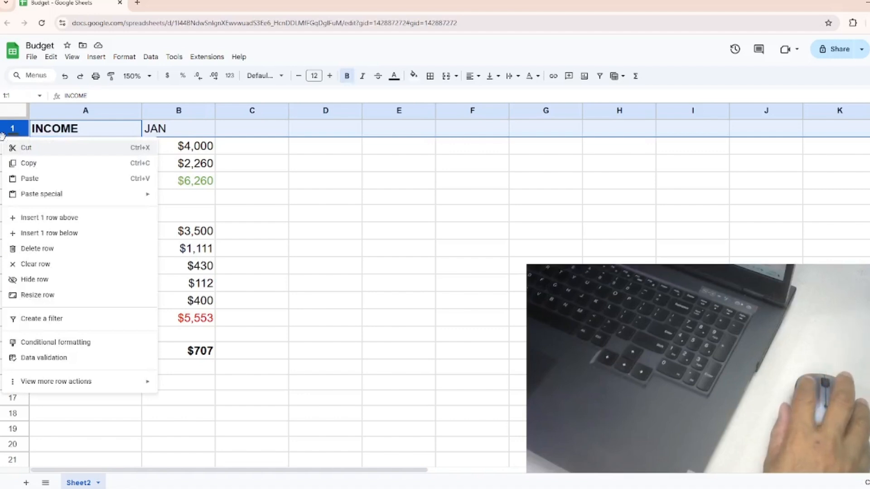
{"action": "left_click", "coordinate": [40, 219]}
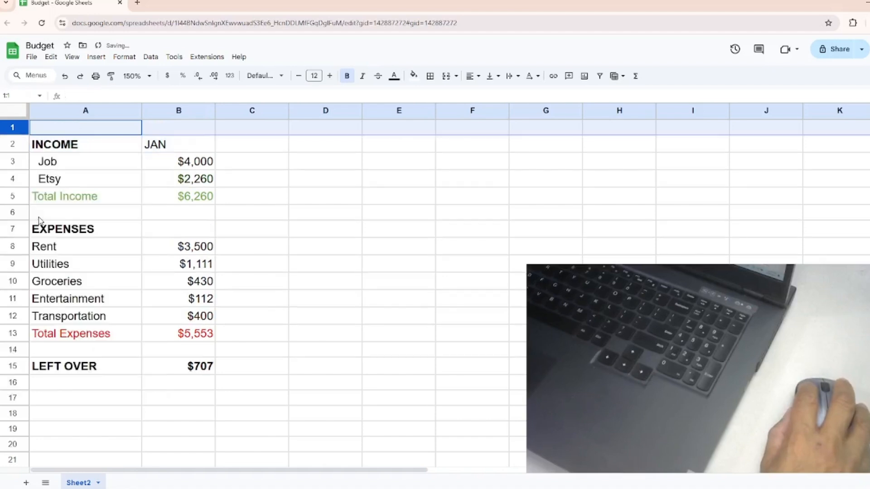
Clear JAN from the cell beside INCOME and enter it in cell B1 of the blank top row
{"action": "left_click", "coordinate": [184, 152]}
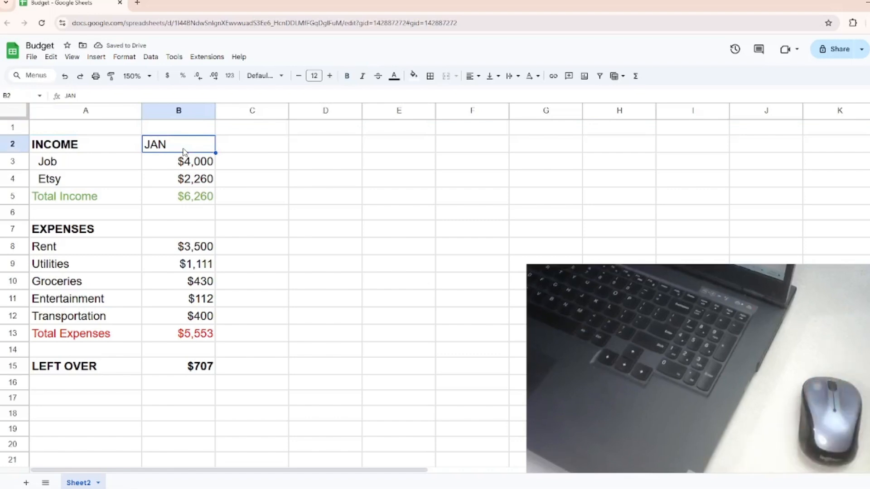
{"action": "key", "text": "Delete"}
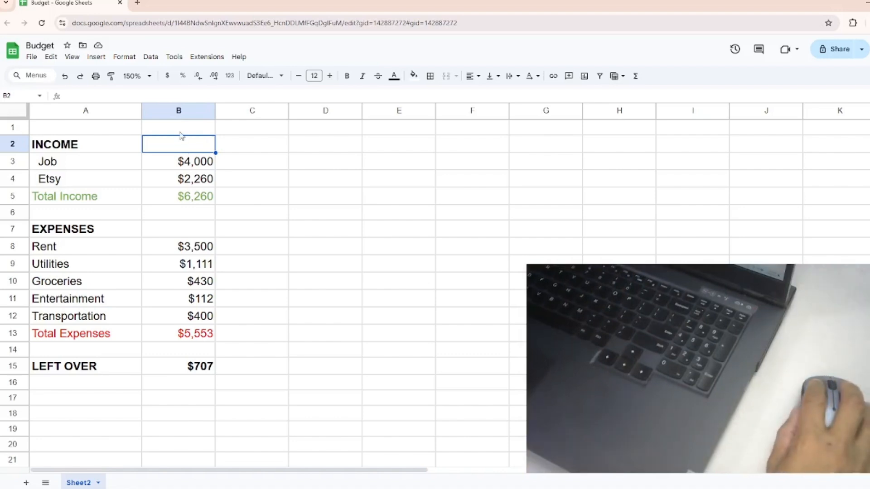
{"action": "left_click", "coordinate": [180, 132]}
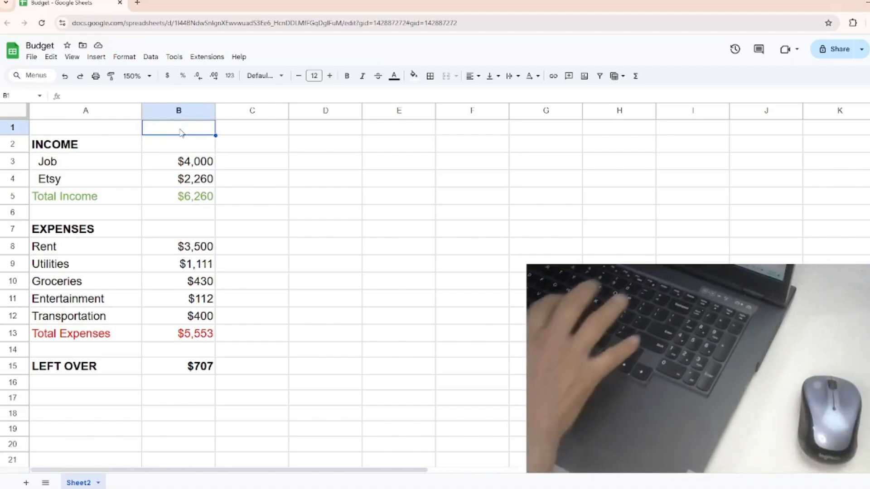
{"action": "type", "text": "JAN"}
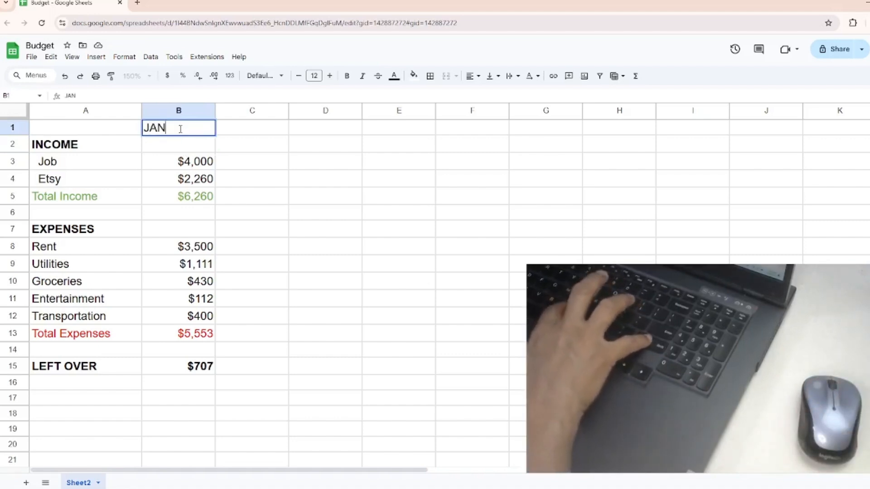
{"action": "key", "text": "Return"}
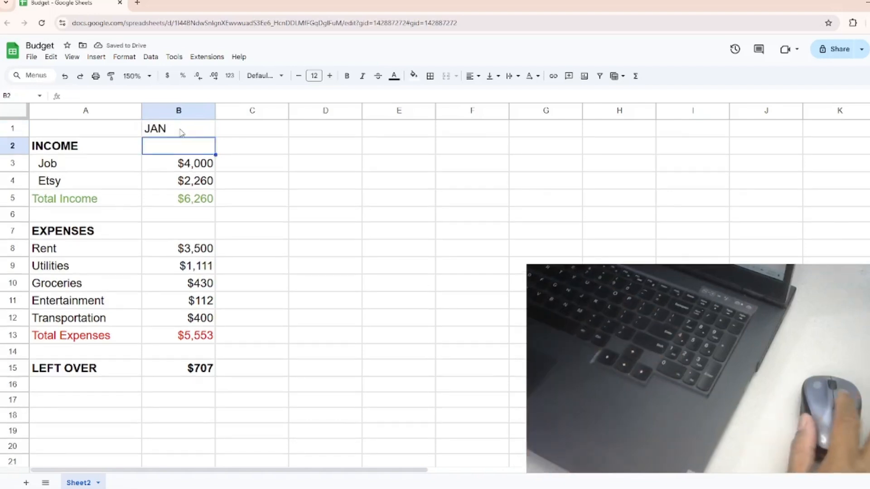
Enter the month headings FEB in cell C1 and MAR in cell D1
{"action": "left_click", "coordinate": [235, 131]}
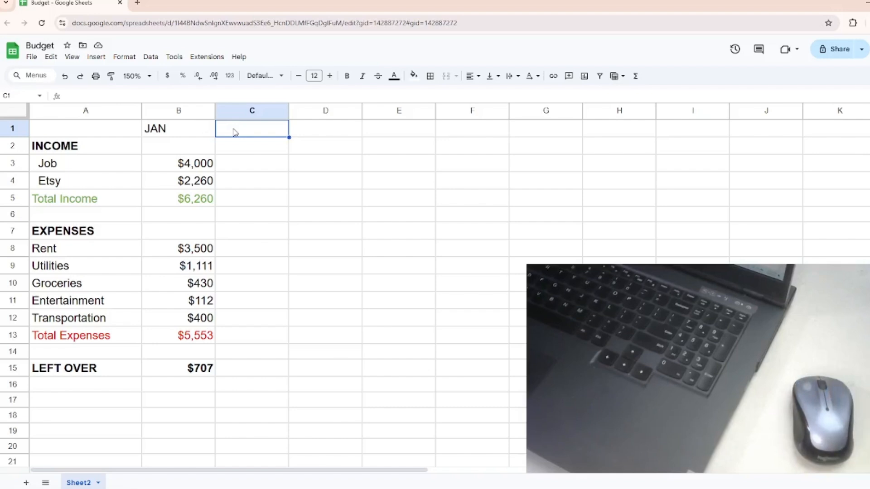
{"action": "type", "text": "FEB"}
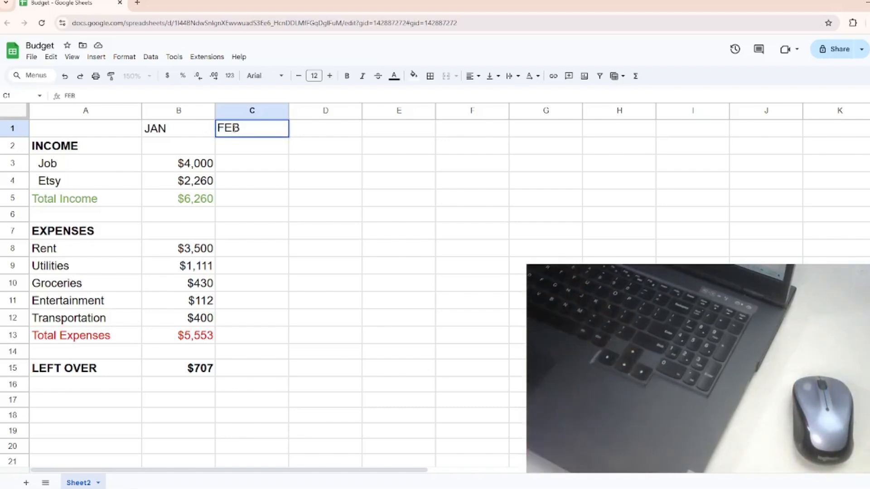
{"action": "left_click", "coordinate": [335, 135]}
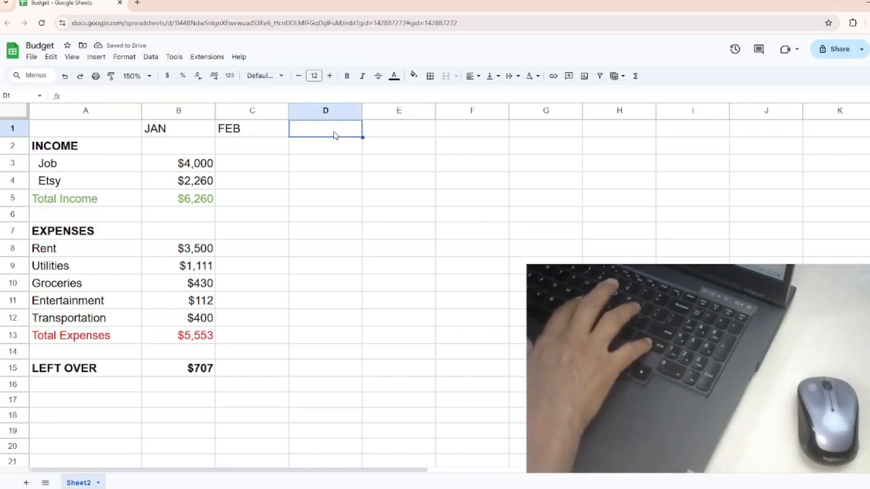
{"action": "type", "text": "MA"}
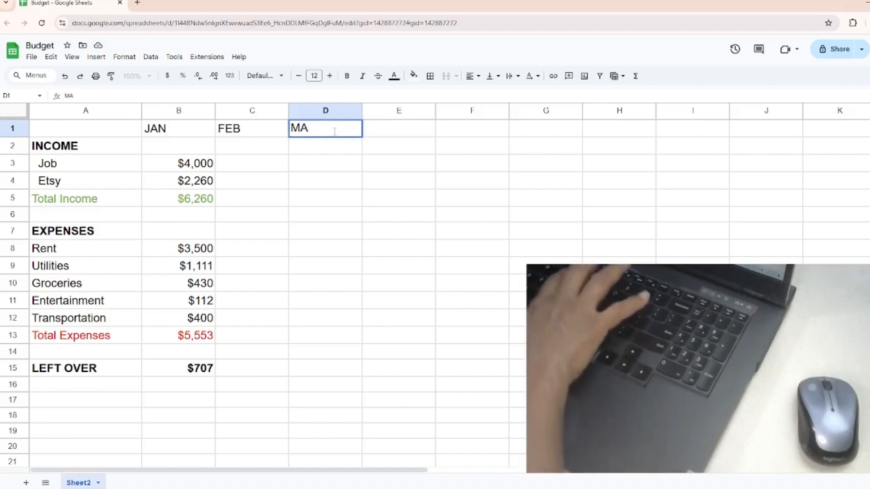
{"action": "type", "text": "R"}
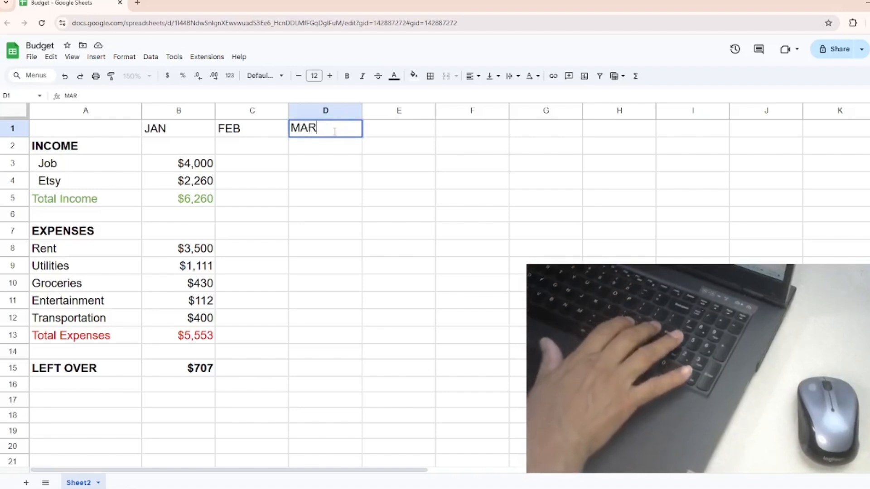
{"action": "key", "text": "Return"}
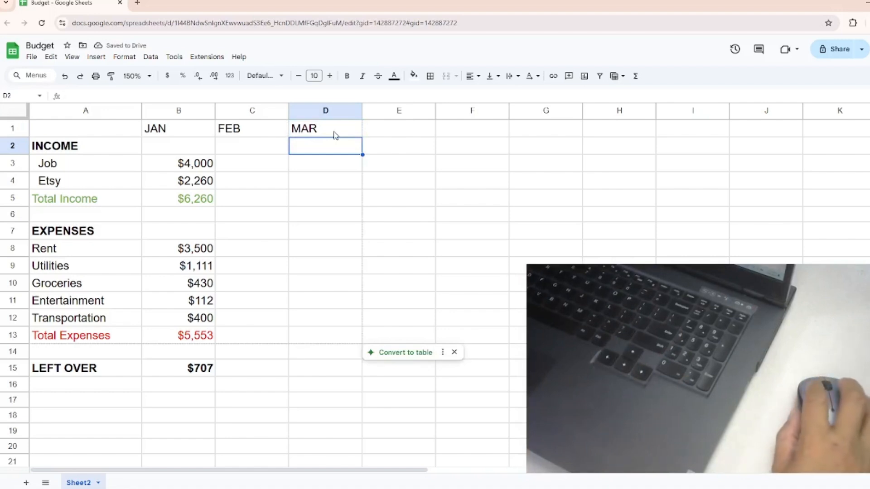
Continue the month headings across row 1 from APR in cell E1 through DEC in cell M1
{"action": "left_click", "coordinate": [392, 131]}
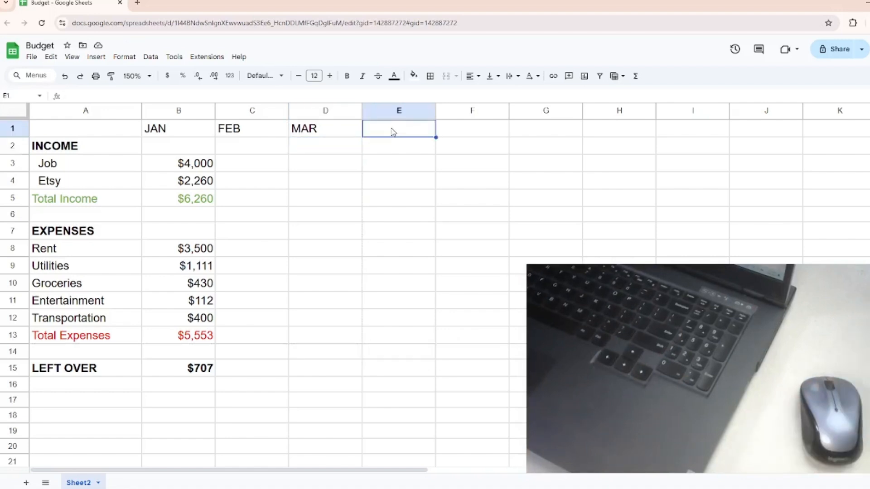
{"action": "type", "text": "APR"}
{"action": "key", "text": "Tab"}
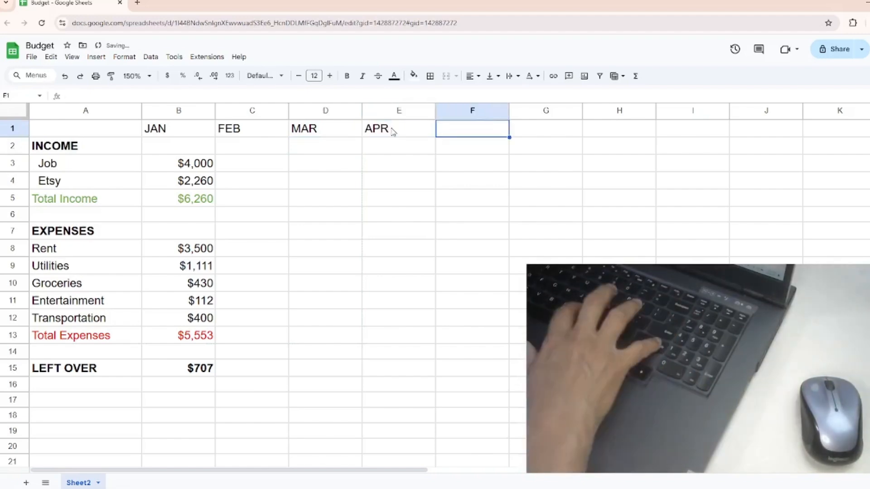
{"action": "type", "text": "MAY\tJUN\tJUL\tAUG\tSEP\tO"}
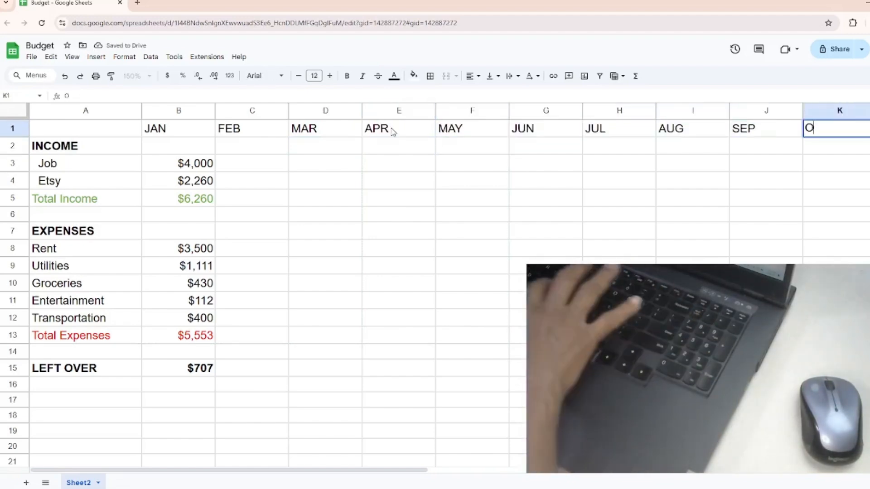
{"action": "type", "text": "CT\tNOV\tDEC"}
{"action": "key", "text": "Return"}
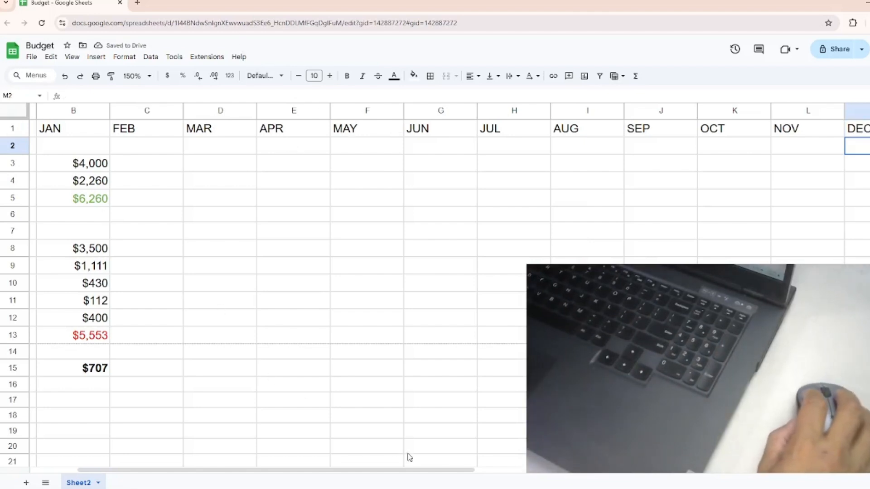
Set the sheet zoom to 125%
{"action": "left_click_drag", "start_coordinate": [401, 471], "coordinate": [327, 480]}
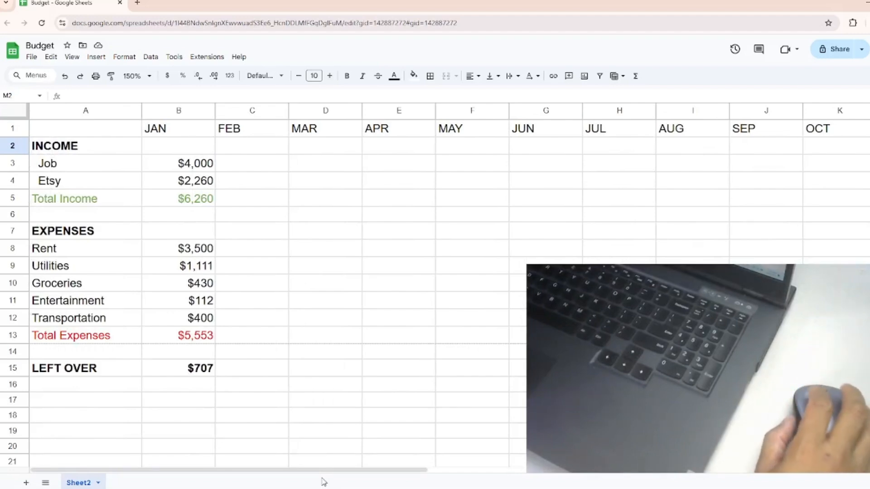
{"action": "mouse_move", "coordinate": [379, 473]}
{"action": "left_mouse_down"}
{"action": "mouse_move", "coordinate": [431, 479]}
{"action": "mouse_move", "coordinate": [374, 479]}
{"action": "left_mouse_up"}
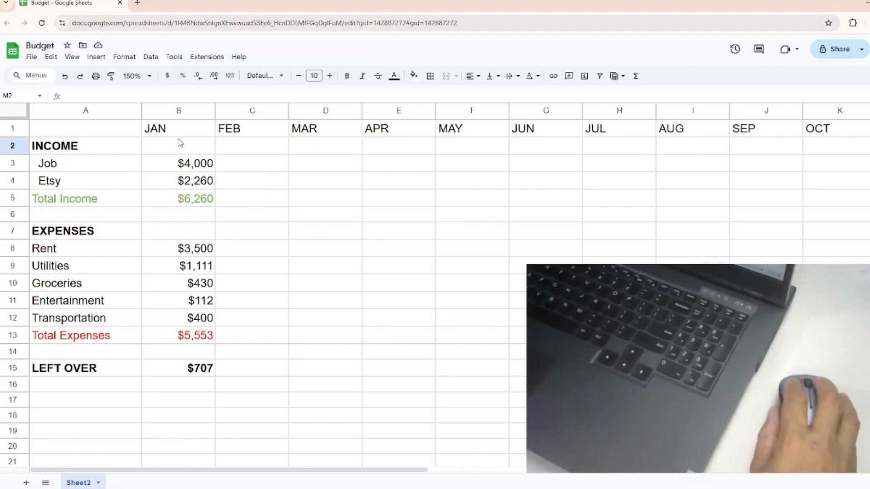
{"action": "left_click", "coordinate": [151, 78]}
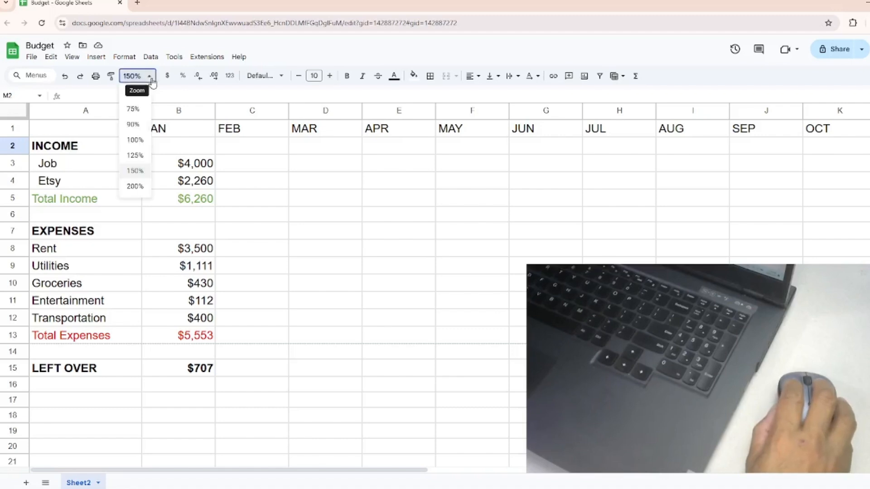
{"action": "left_click", "coordinate": [144, 156]}
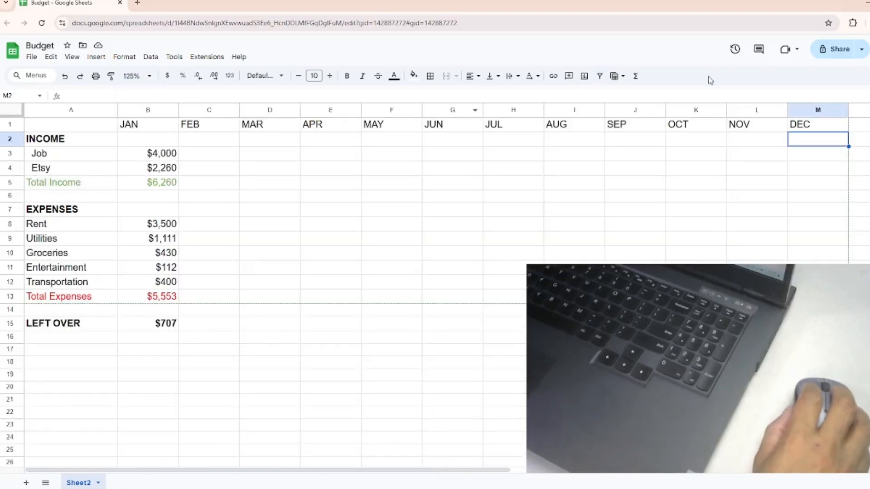
Enter 4000 as the FEB amount for Job in cell C3
{"action": "left_click", "coordinate": [209, 162]}
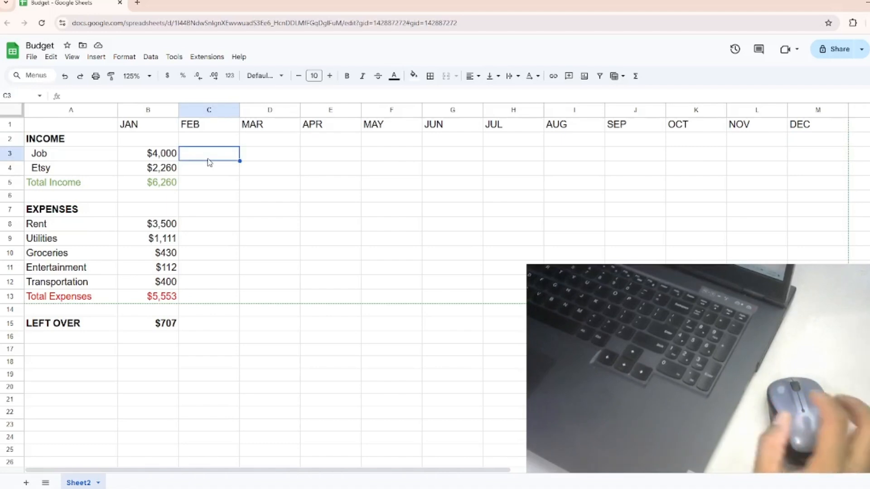
{"action": "left_click", "coordinate": [148, 159]}
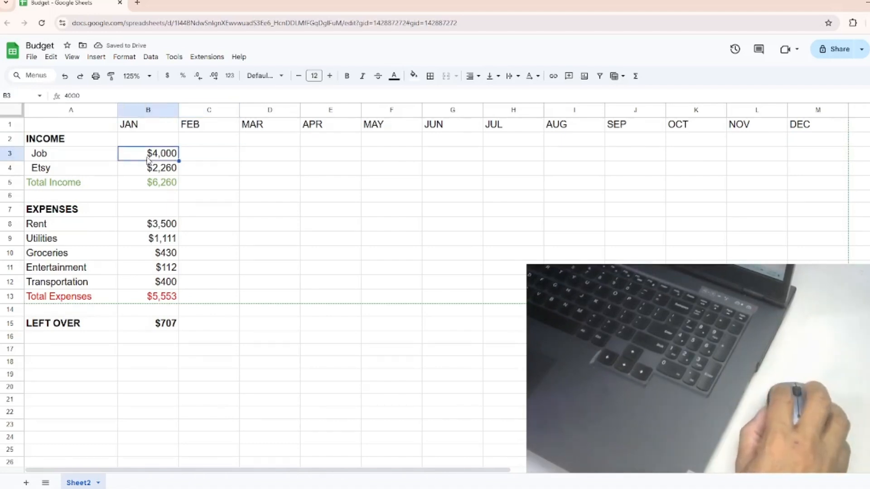
{"action": "left_click", "coordinate": [218, 153]}
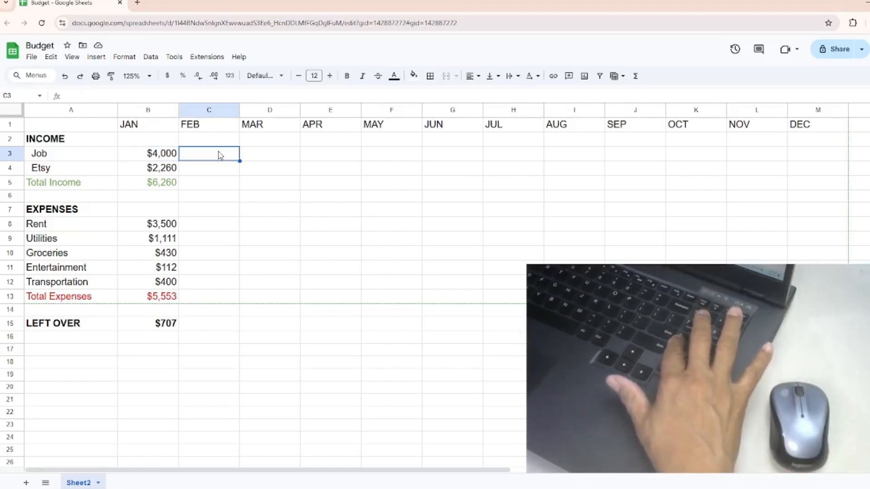
{"action": "type", "text": "4000"}
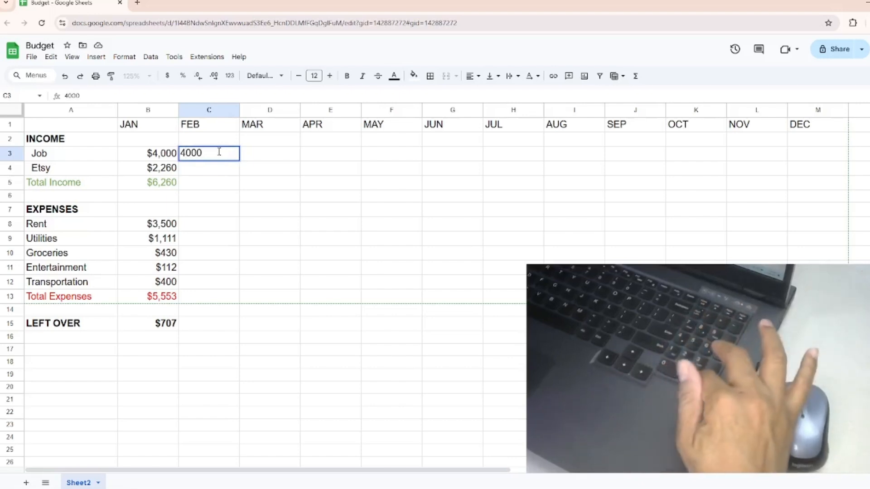
{"action": "key", "text": "Tab"}
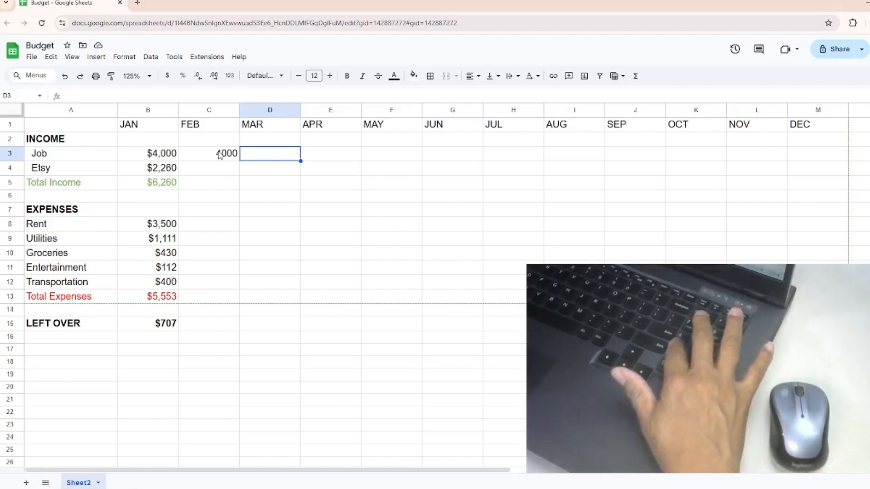
Enter 4000 as the Job income for each month from MAR through DEC in cells D3 to M3
{"action": "type", "text": "4000"}
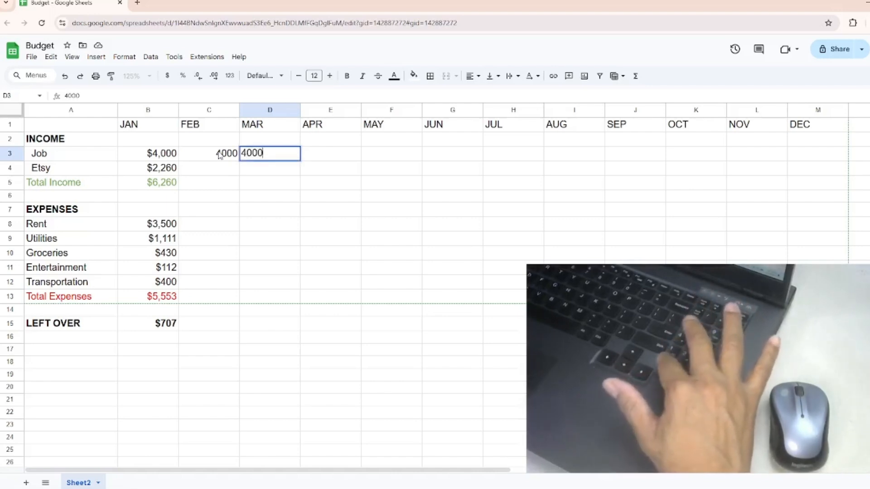
{"action": "key", "text": "Tab"}
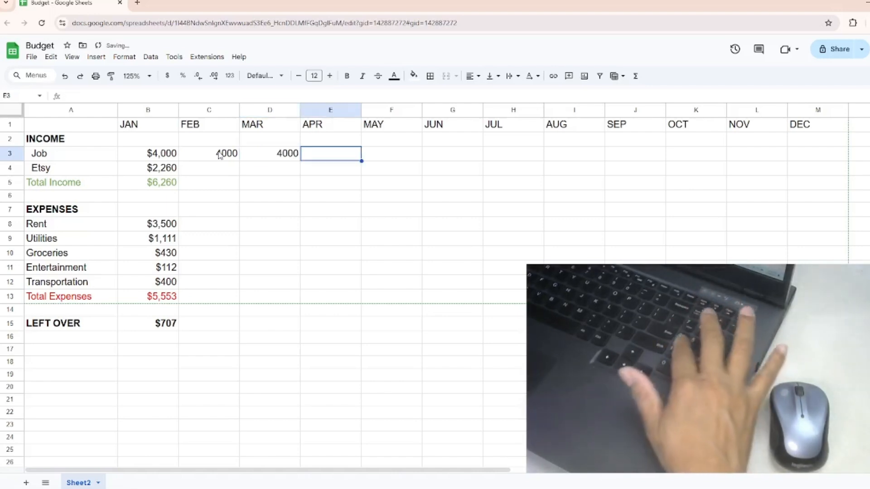
{"action": "type", "text": "4000"}
{"action": "key", "text": "Tab"}
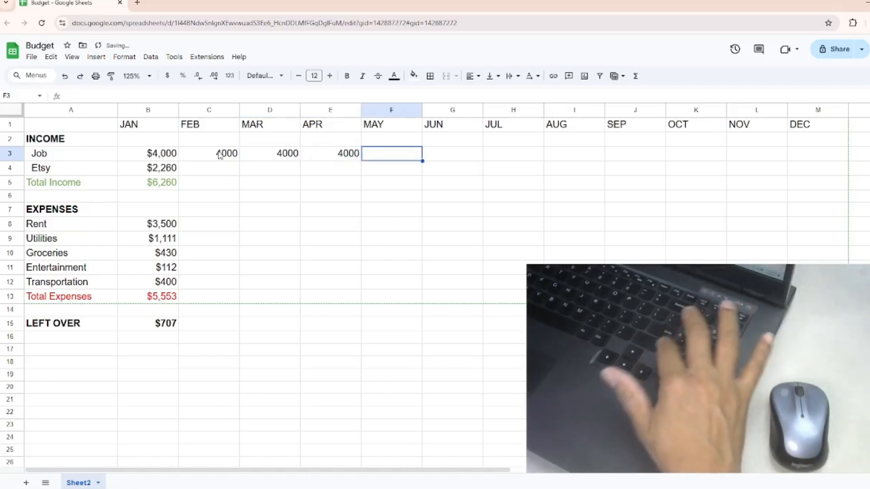
{"action": "type", "text": "4000"}
{"action": "key", "text": "Tab"}
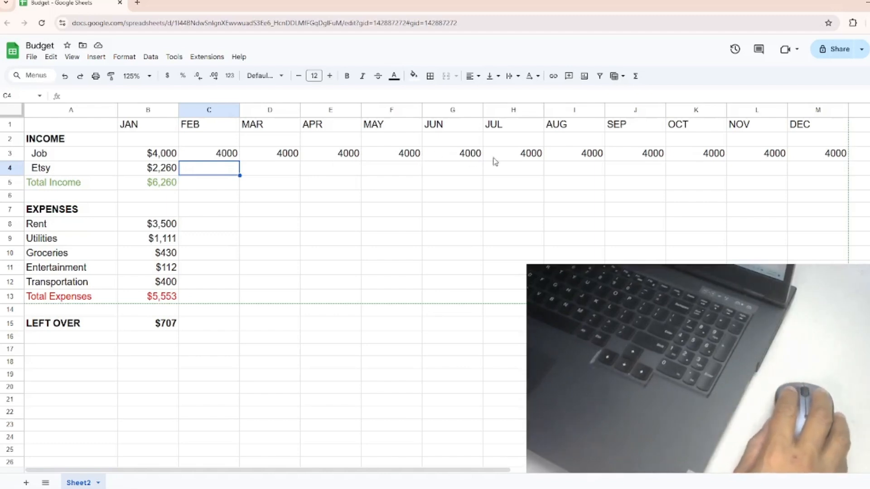
Clear the Job income amounts for MAR through DEC in cells D3 to M3
{"action": "left_click", "coordinate": [813, 156]}
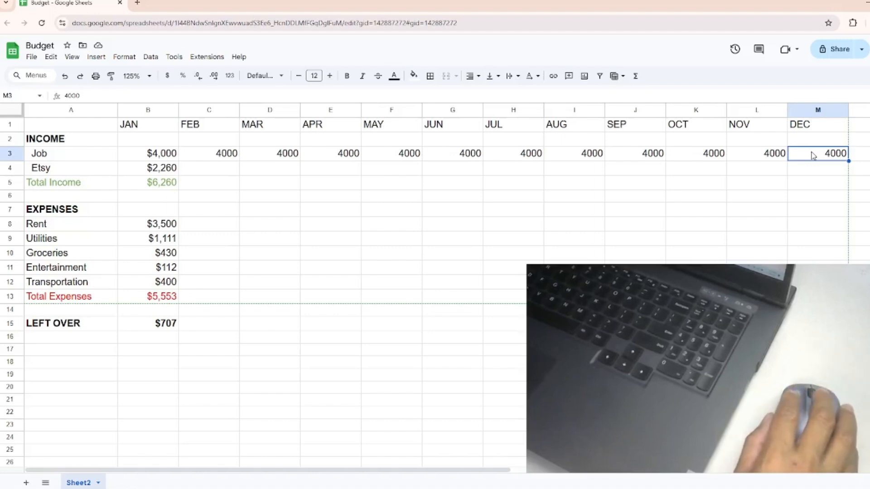
{"action": "left_click", "coordinate": [803, 181]}
{"action": "left_click_drag", "start_coordinate": [811, 156], "coordinate": [266, 162]}
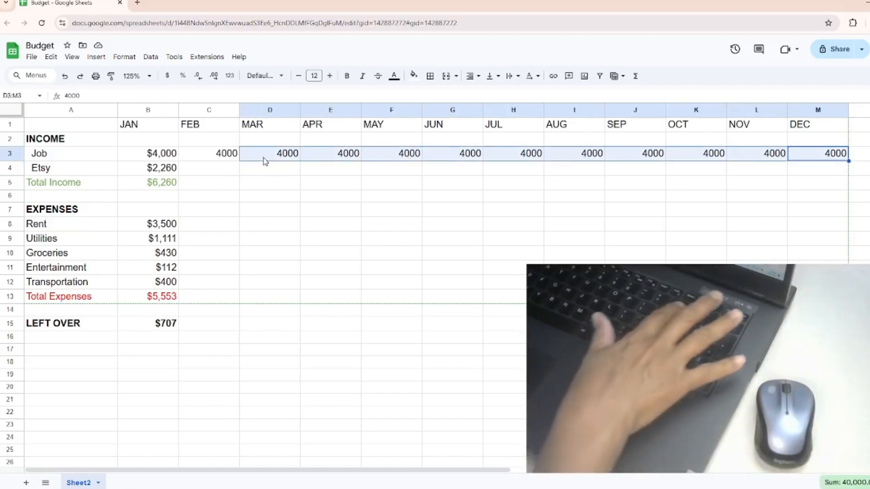
{"action": "key", "text": "Delete"}
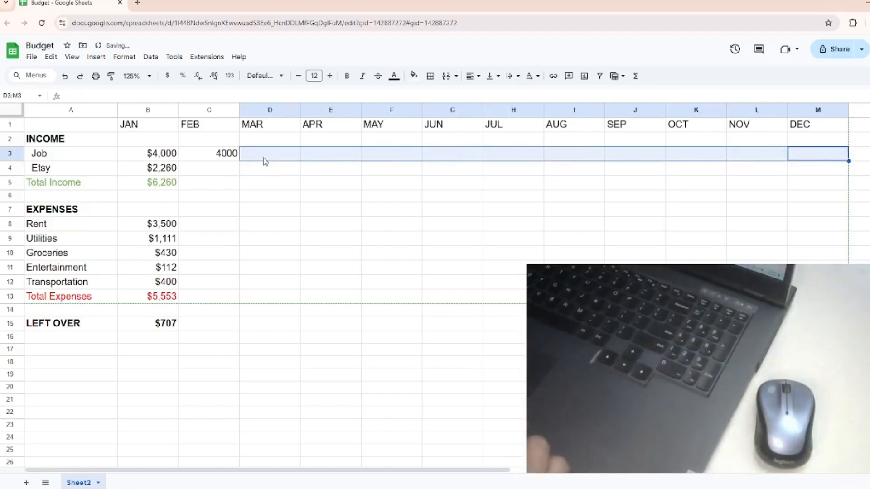
Copy the FEB Job amount from cell C3 and paste it into the MAR cell D3
{"action": "left_click", "coordinate": [253, 155]}
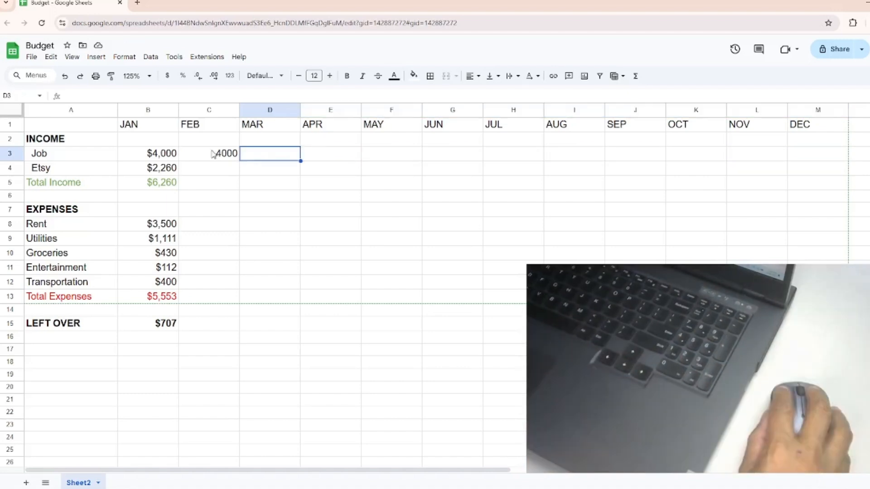
{"action": "left_click", "coordinate": [209, 157]}
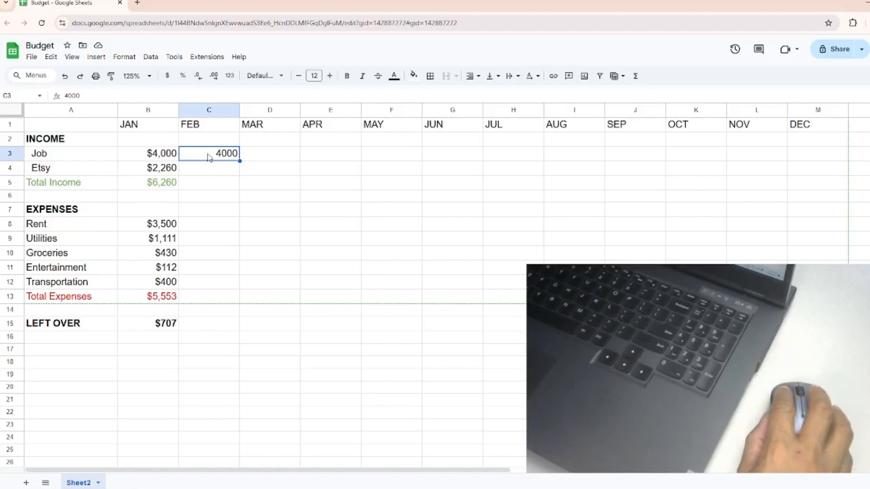
{"action": "left_click", "coordinate": [51, 57]}
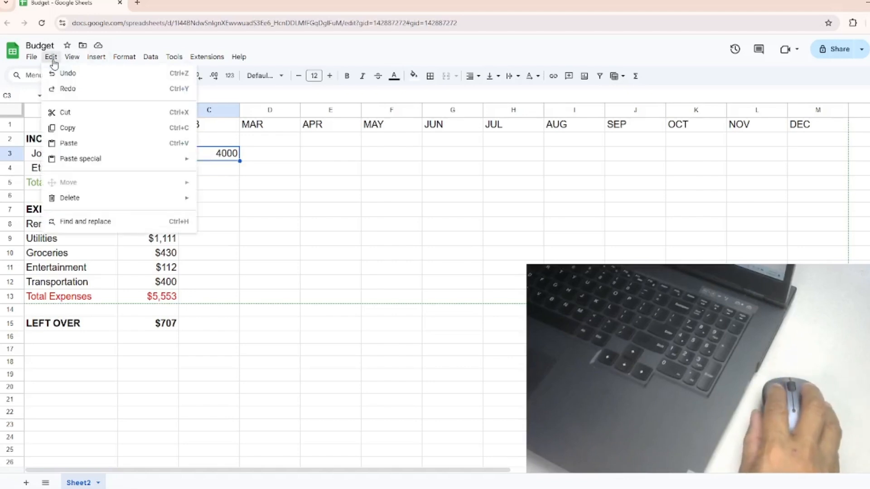
{"action": "left_click", "coordinate": [67, 128]}
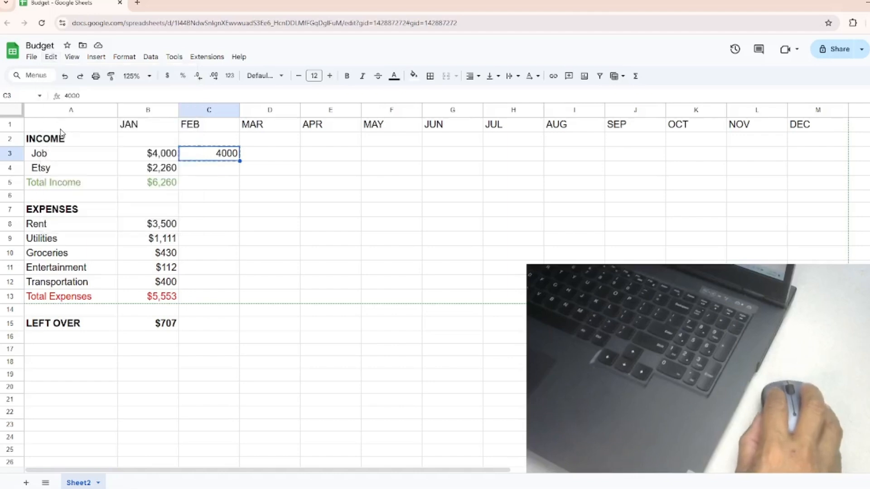
{"action": "left_click", "coordinate": [258, 156]}
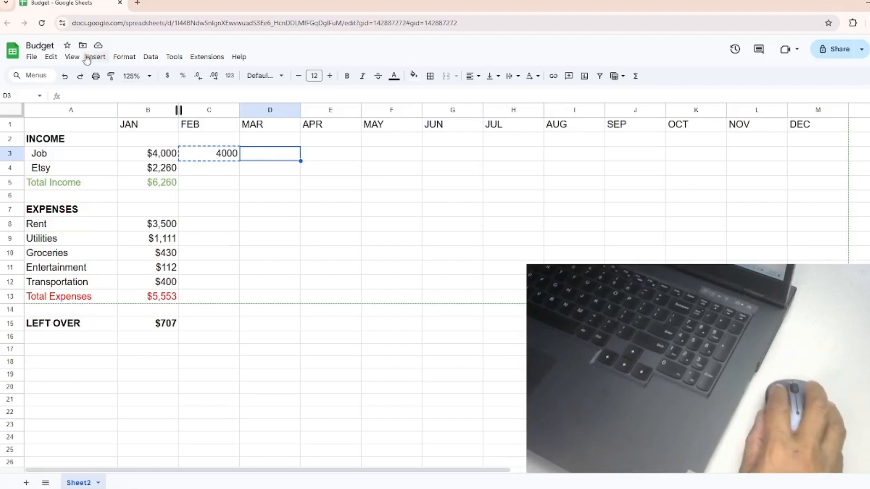
{"action": "left_click", "coordinate": [50, 57]}
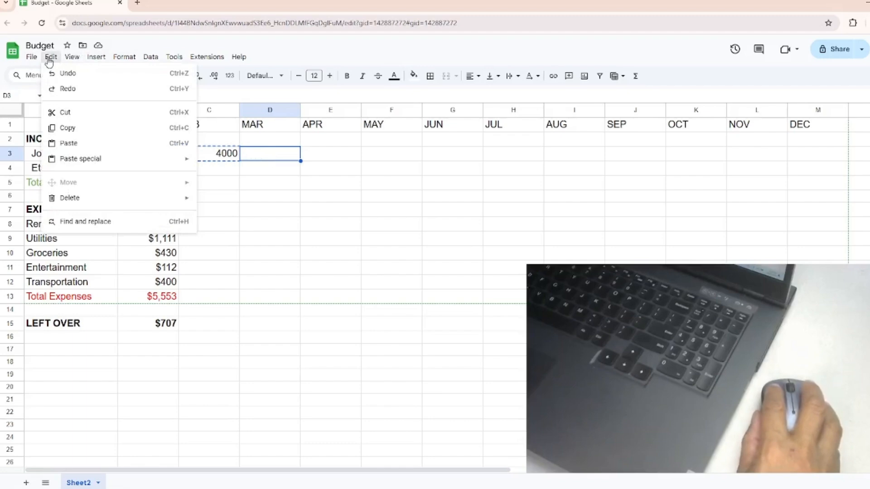
{"action": "left_click", "coordinate": [86, 150]}
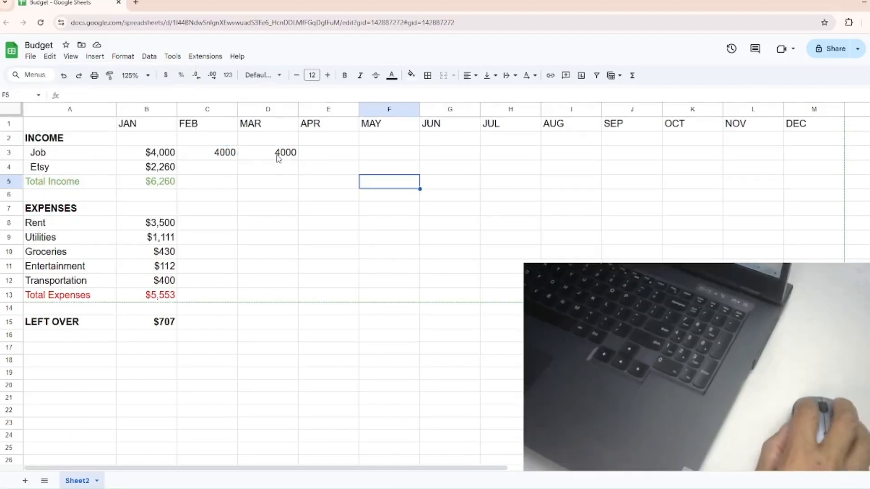
{"action": "left_click", "coordinate": [278, 159]}
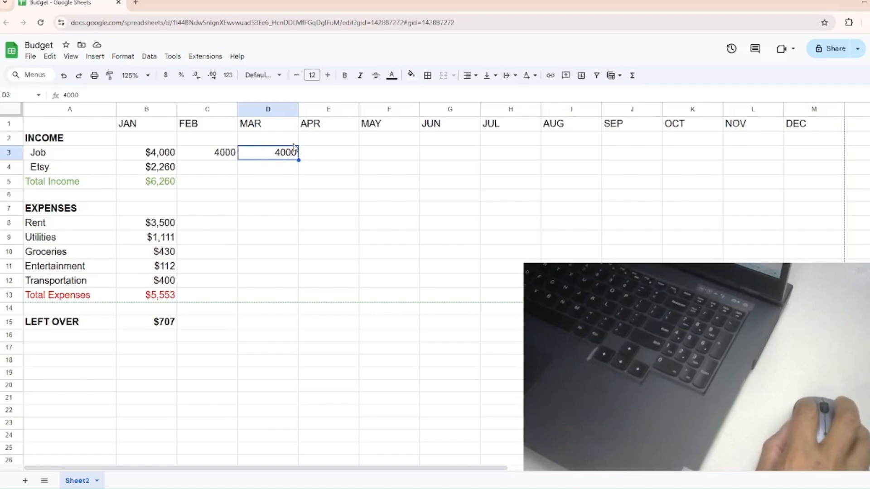
{"action": "left_click", "coordinate": [51, 57]}
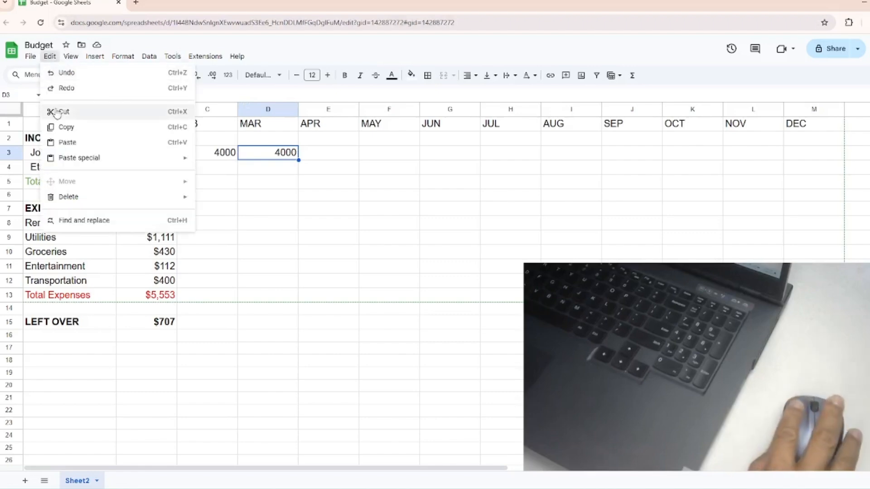
{"action": "left_click", "coordinate": [68, 143]}
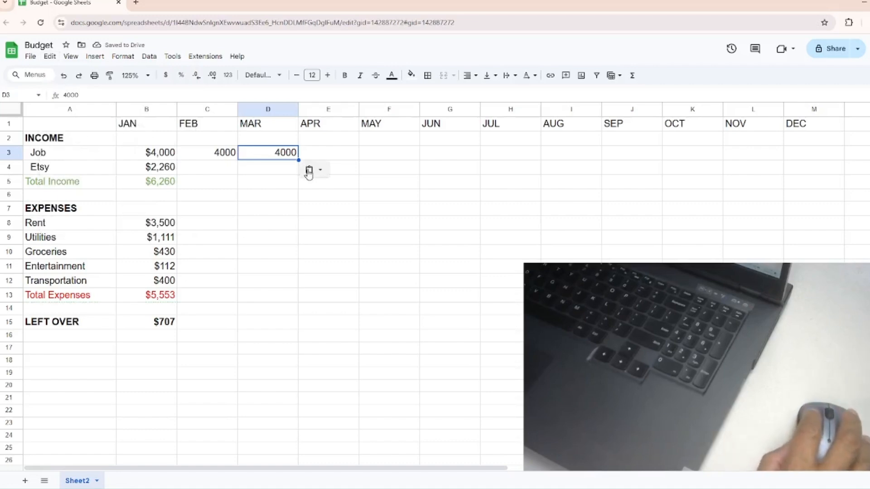
Copy the MAR Job amount from cell D3 and paste it into the APR cell E3
{"action": "left_click", "coordinate": [49, 56]}
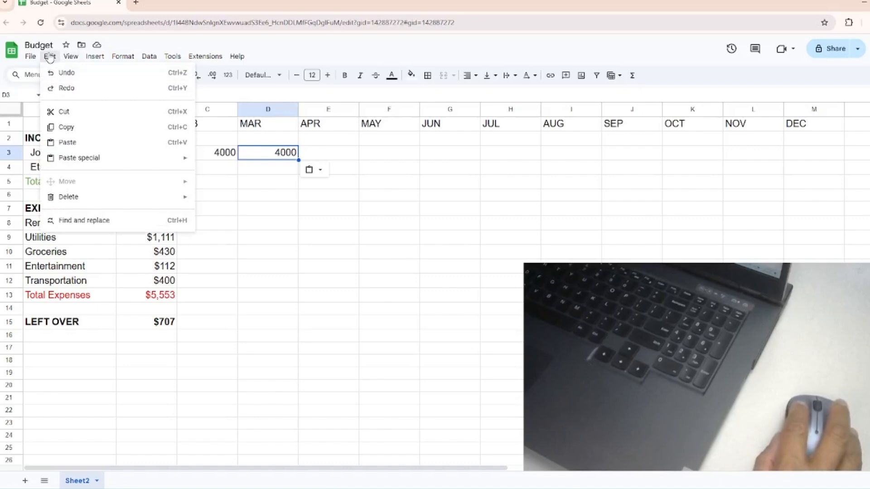
{"action": "left_click", "coordinate": [49, 57]}
{"action": "left_click", "coordinate": [48, 57]}
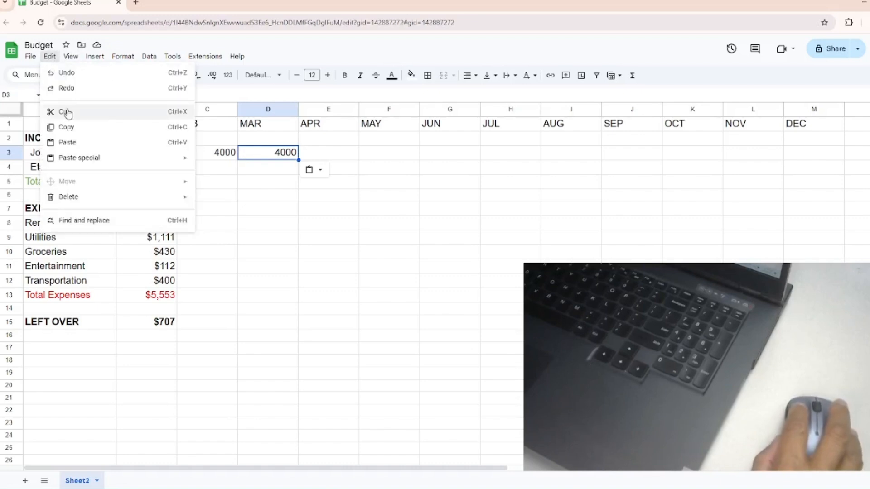
{"action": "left_click", "coordinate": [68, 129]}
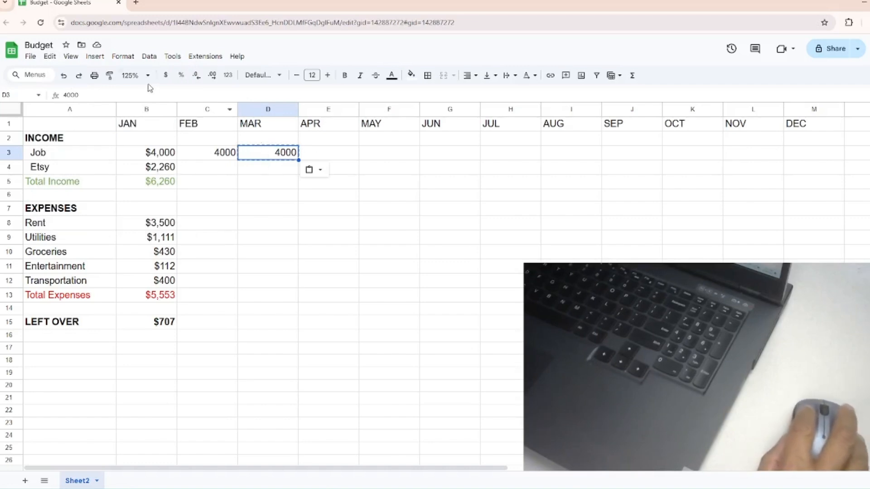
{"action": "scroll", "coordinate": [257, 180], "scroll_direction": "up", "scroll_amount": 7}
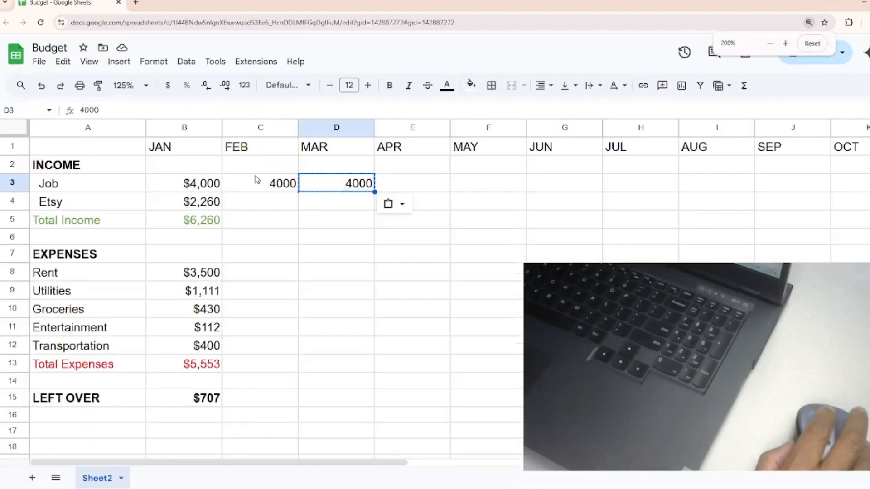
{"action": "scroll", "coordinate": [325, 222], "scroll_direction": "down", "scroll_amount": 1}
{"action": "scroll", "coordinate": [325, 223], "scroll_direction": "down", "scroll_amount": 1}
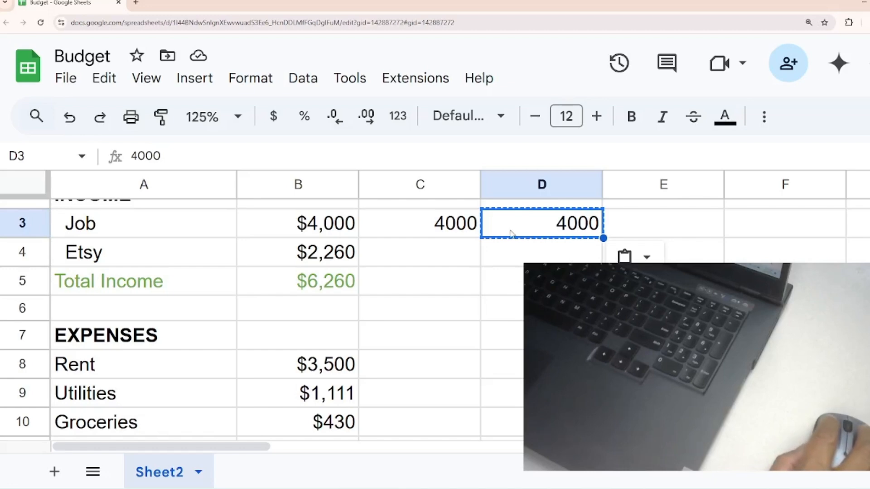
{"action": "left_click", "coordinate": [642, 226]}
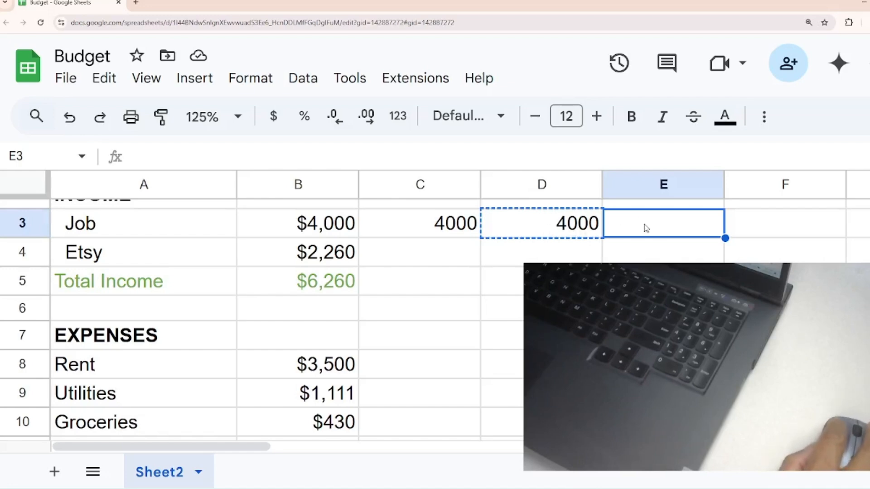
{"action": "left_click", "coordinate": [104, 81]}
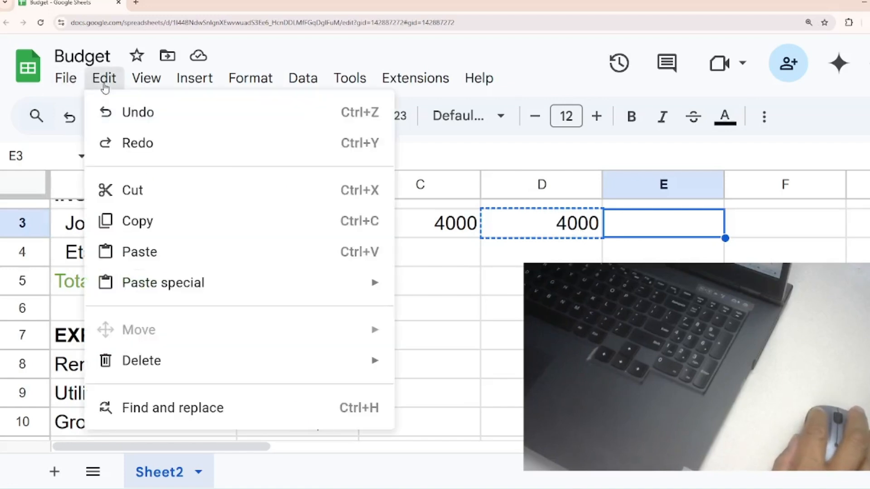
{"action": "left_click", "coordinate": [167, 252]}
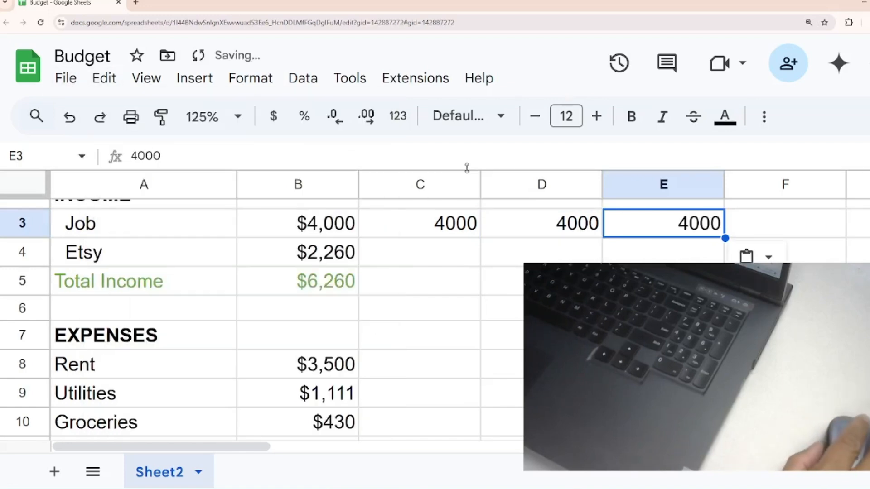
Copy the APR Job amount in cell E3
{"action": "scroll", "coordinate": [483, 195], "scroll_direction": "down", "scroll_amount": 3}
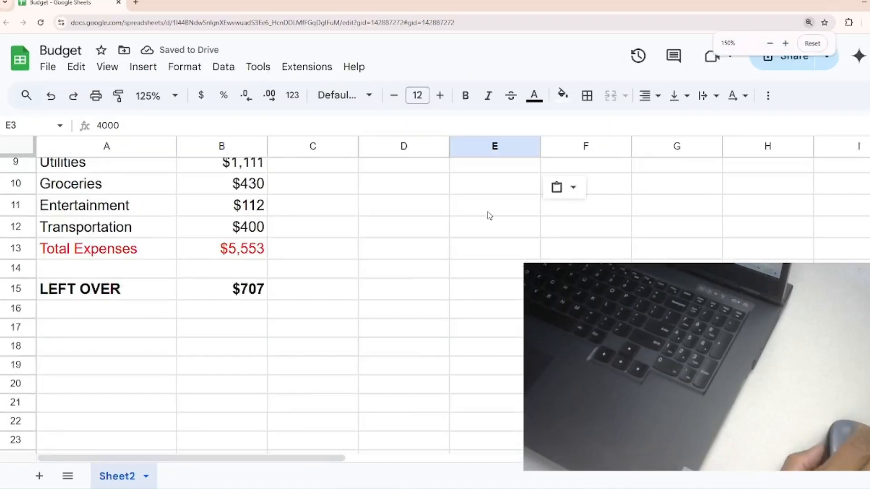
{"action": "scroll", "coordinate": [659, 277], "scroll_direction": "up", "scroll_amount": 3}
{"action": "key", "text": "ctrl+minus"}
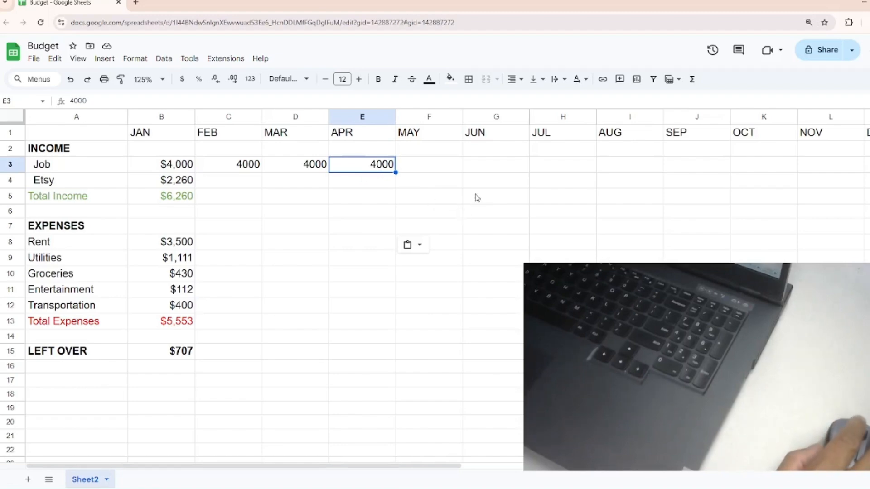
{"action": "scroll", "coordinate": [476, 198], "scroll_direction": "down", "scroll_amount": 1, "text": "ctrl"}
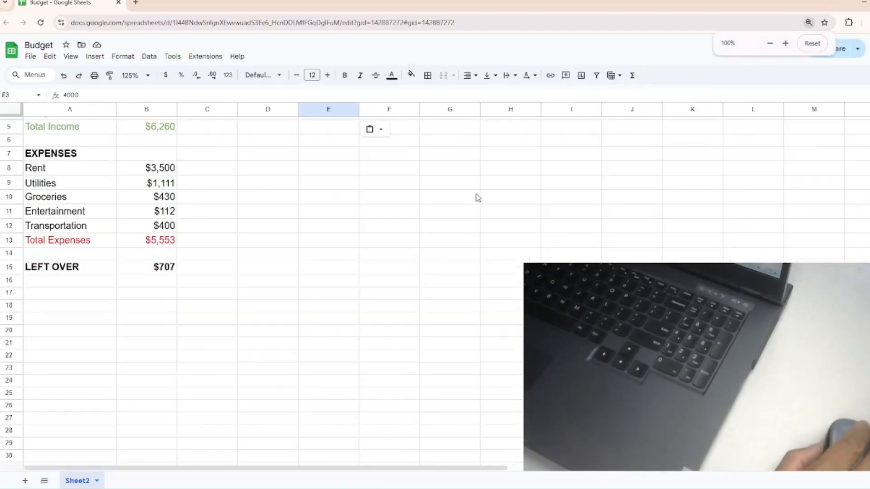
{"action": "scroll", "coordinate": [477, 197], "scroll_direction": "up", "scroll_amount": 1, "text": "ctrl"}
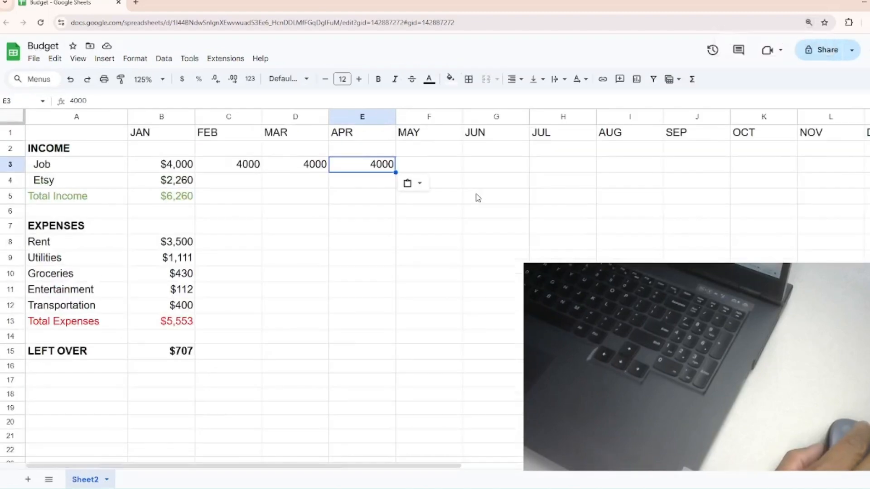
{"action": "scroll", "coordinate": [477, 197], "scroll_direction": "down", "scroll_amount": 1, "text": "ctrl"}
{"action": "scroll", "coordinate": [477, 198], "scroll_direction": "up", "scroll_amount": 1}
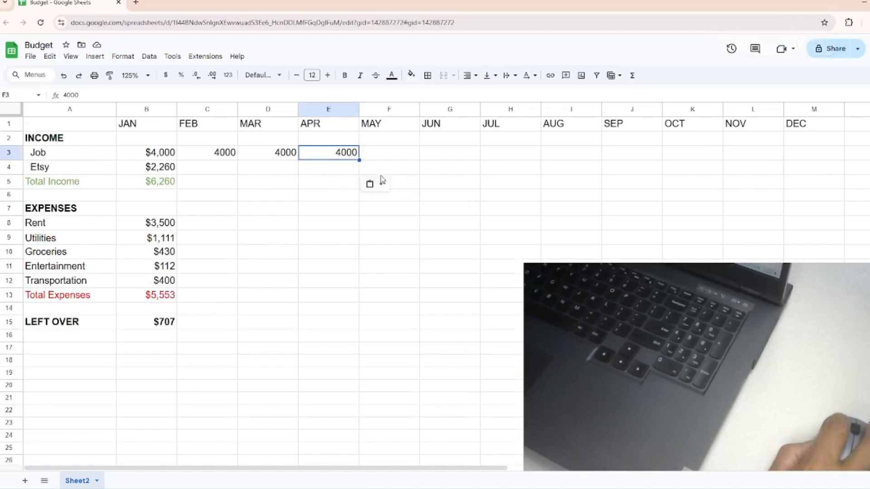
{"action": "left_click", "coordinate": [323, 156]}
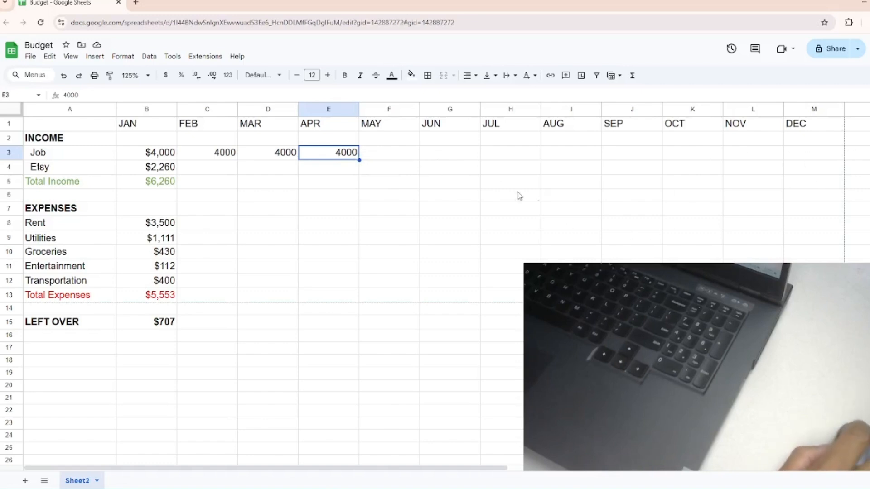
{"action": "left_click", "coordinate": [320, 161]}
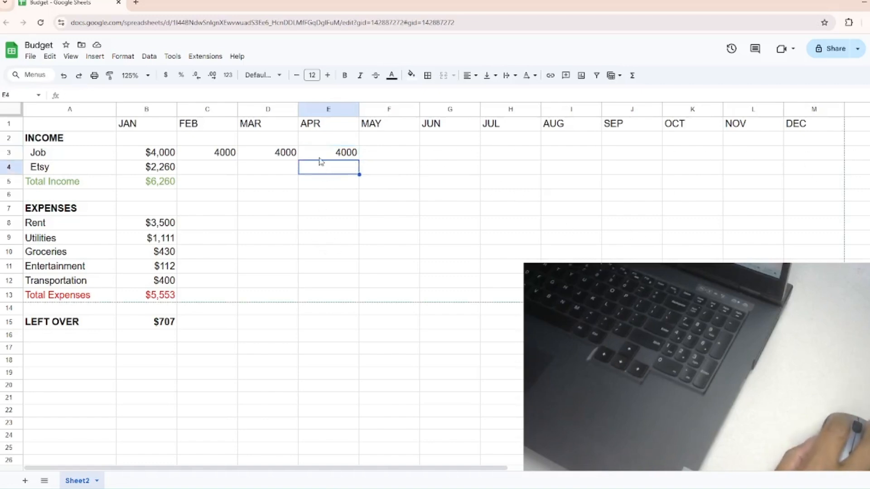
{"action": "left_click", "coordinate": [320, 155]}
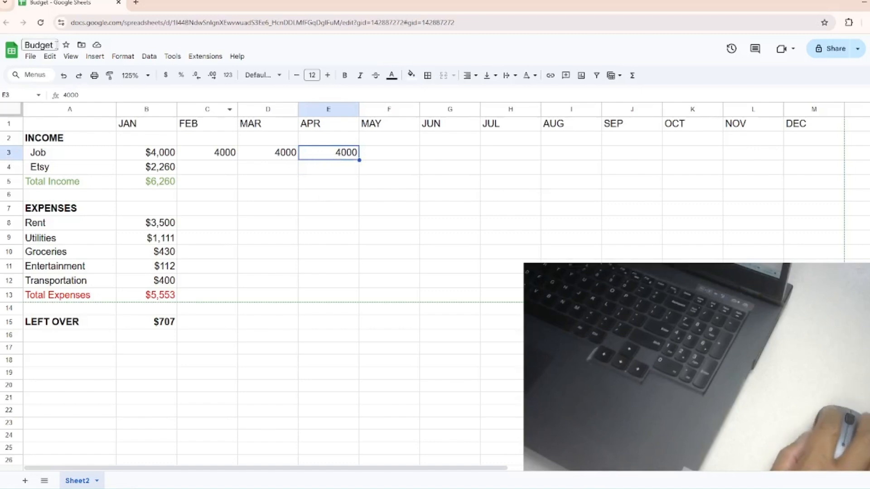
{"action": "left_click", "coordinate": [49, 56]}
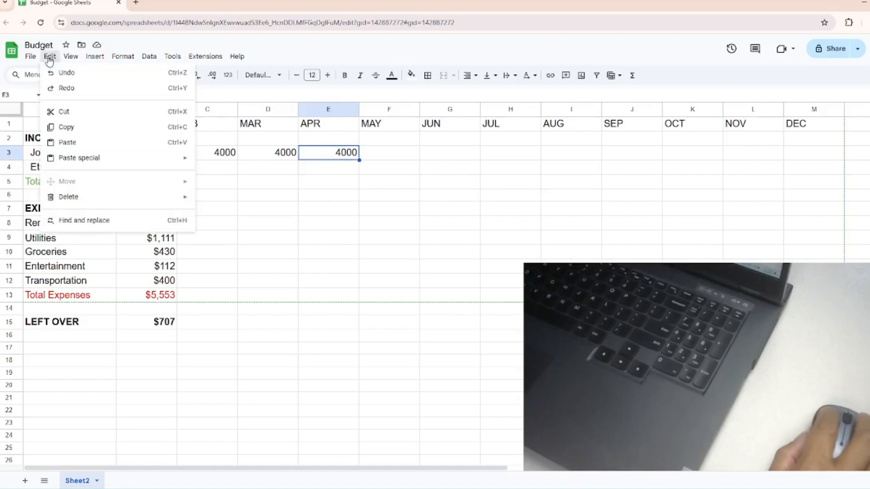
{"action": "left_click", "coordinate": [65, 128]}
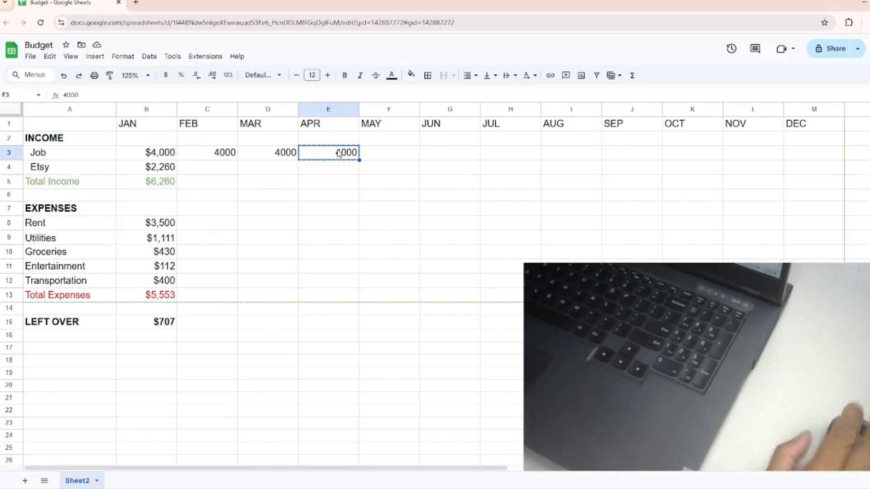
Paste the copied Job amount into the MAY through DEC cells F3 to M3
{"action": "left_click", "coordinate": [390, 160]}
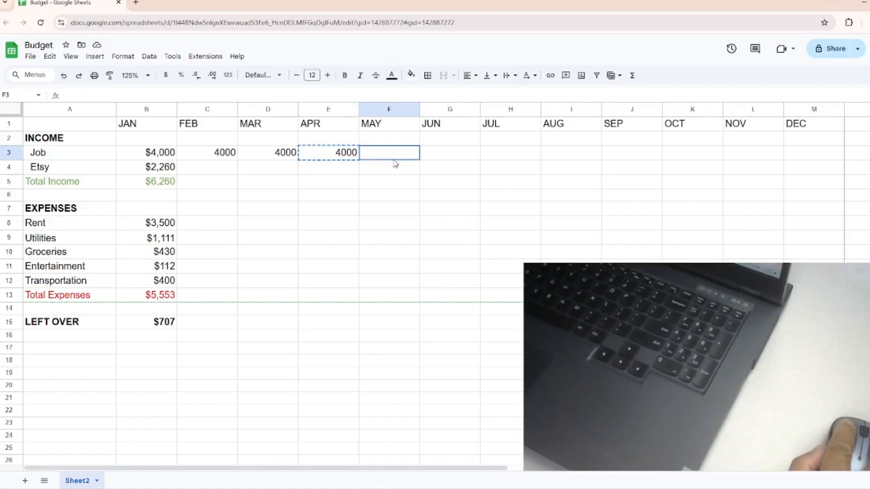
{"action": "left_click_drag", "start_coordinate": [396, 164], "coordinate": [797, 163]}
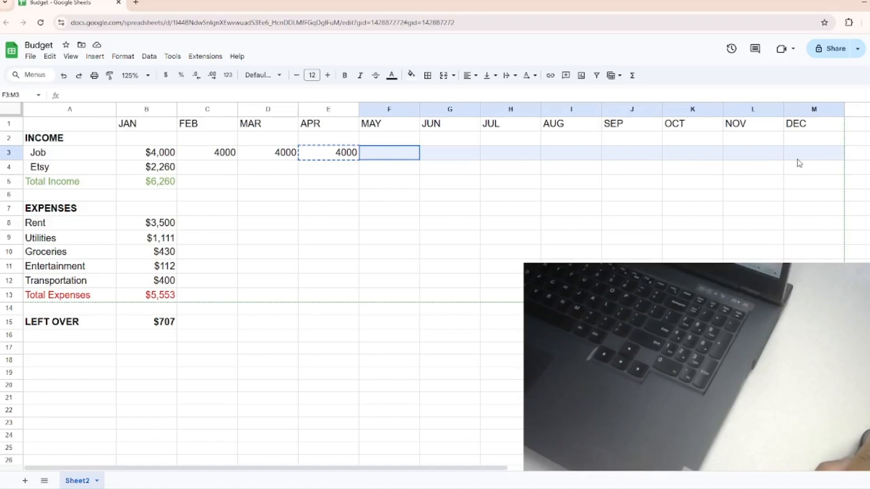
{"action": "left_click_drag", "start_coordinate": [798, 163], "coordinate": [798, 163]}
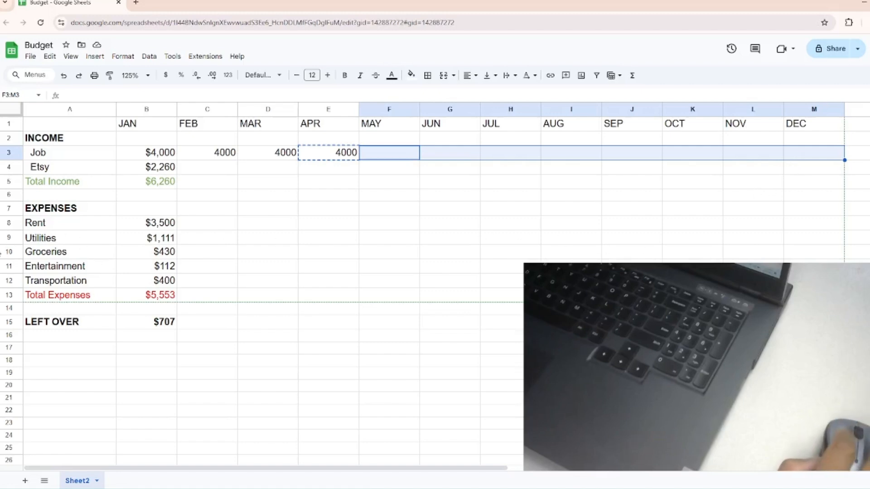
{"action": "left_click", "coordinate": [49, 57]}
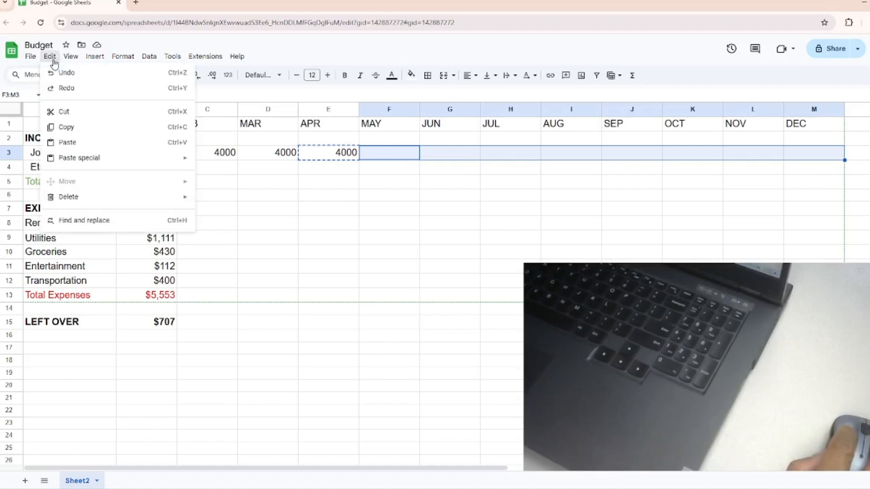
{"action": "left_click", "coordinate": [65, 142]}
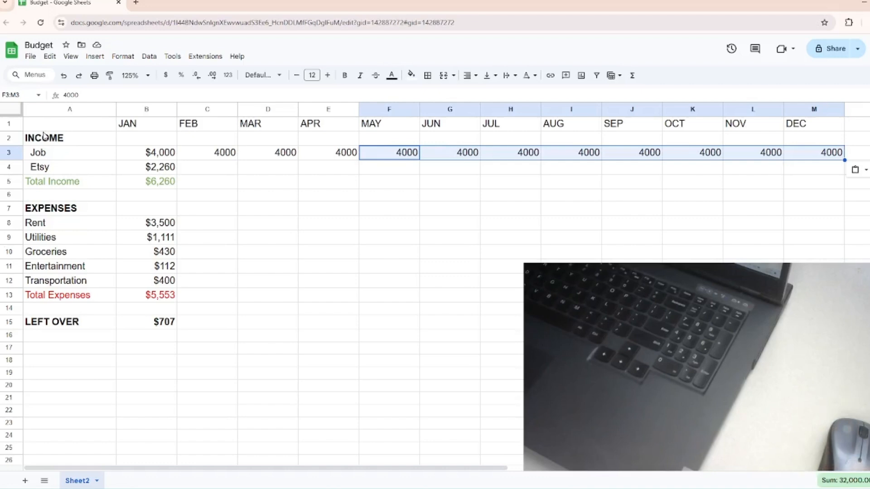
Copy the JAN Etsy amount in cell B4
{"action": "left_click", "coordinate": [170, 168]}
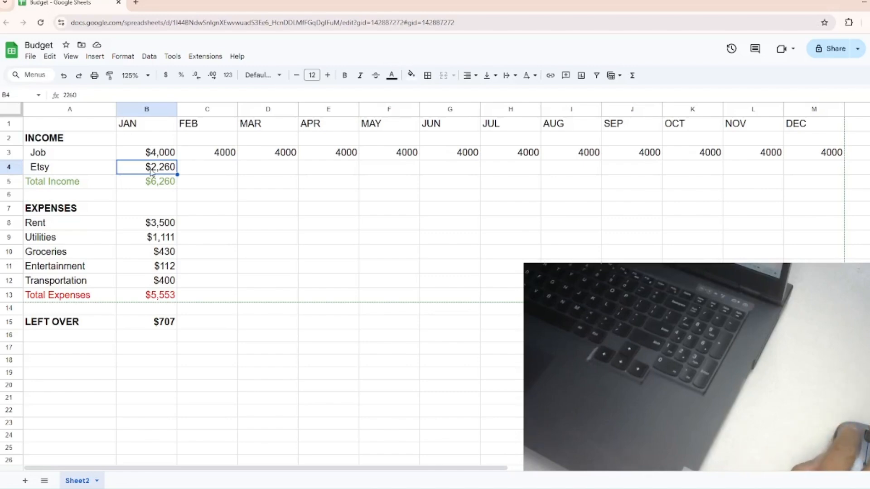
{"action": "left_click", "coordinate": [49, 58]}
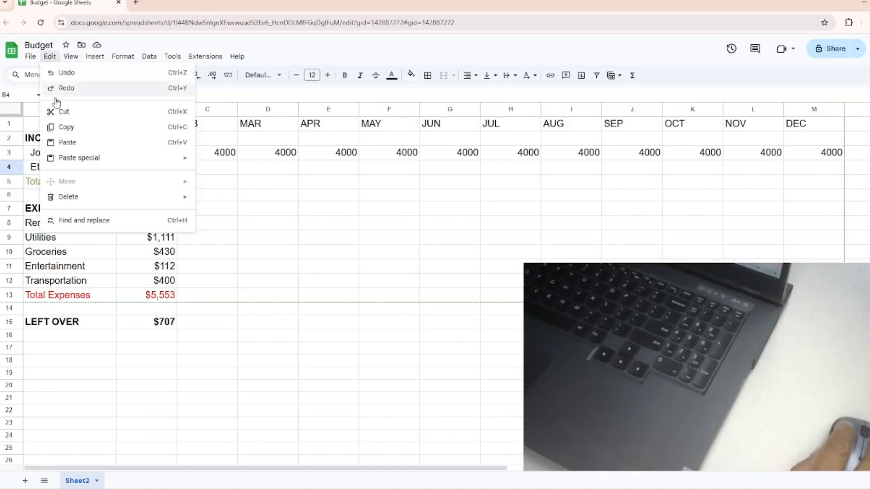
{"action": "left_click", "coordinate": [55, 129]}
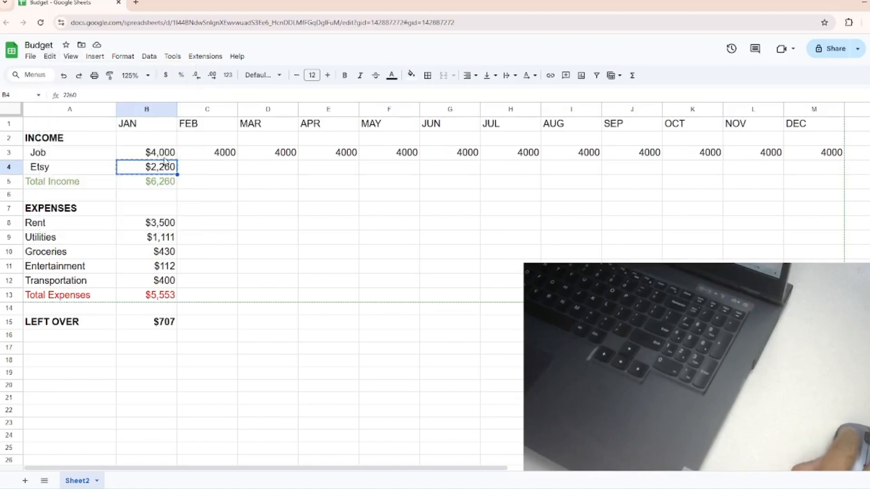
{"action": "left_click", "coordinate": [205, 171]}
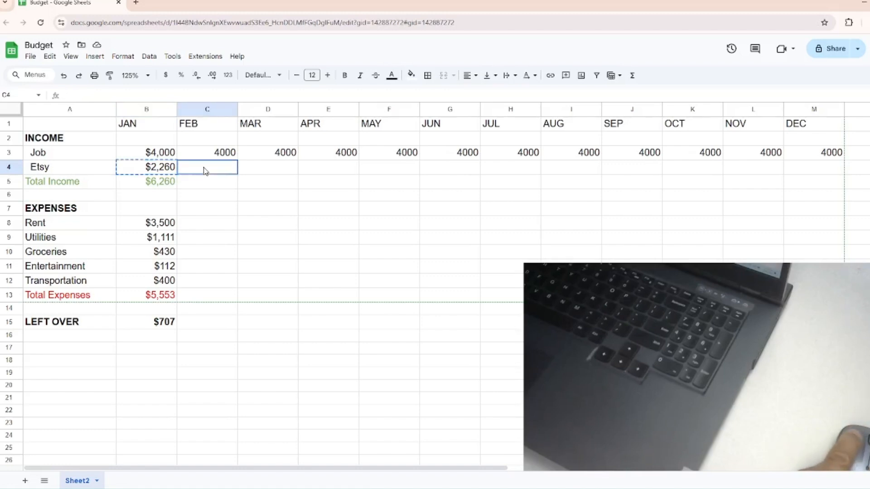
{"action": "left_click_drag", "start_coordinate": [205, 170], "coordinate": [815, 196]}
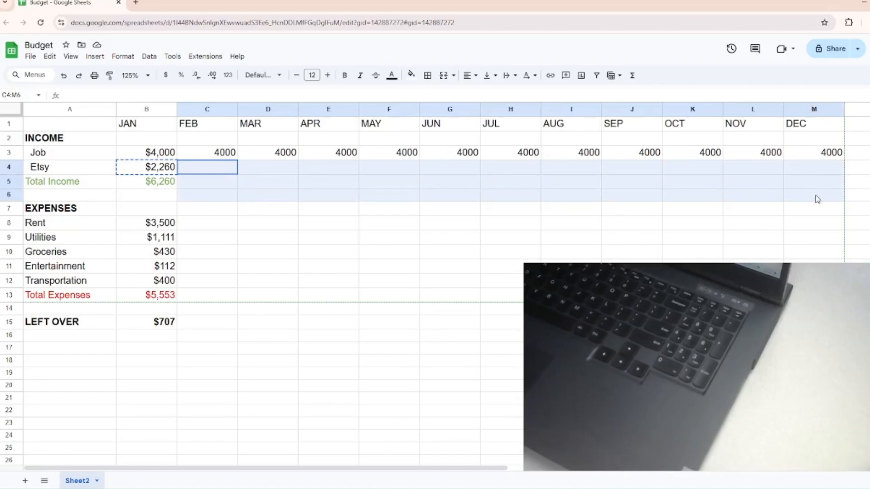
{"action": "left_click_drag", "start_coordinate": [817, 200], "coordinate": [812, 156]}
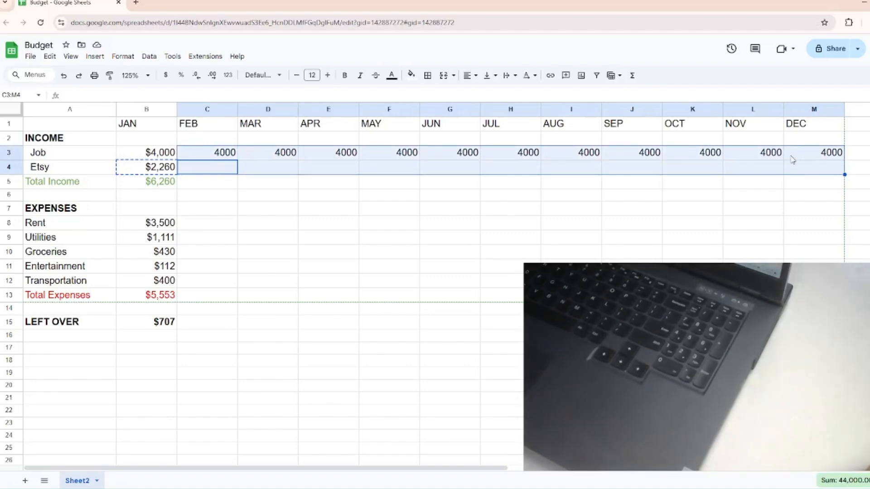
{"action": "left_click", "coordinate": [222, 209]}
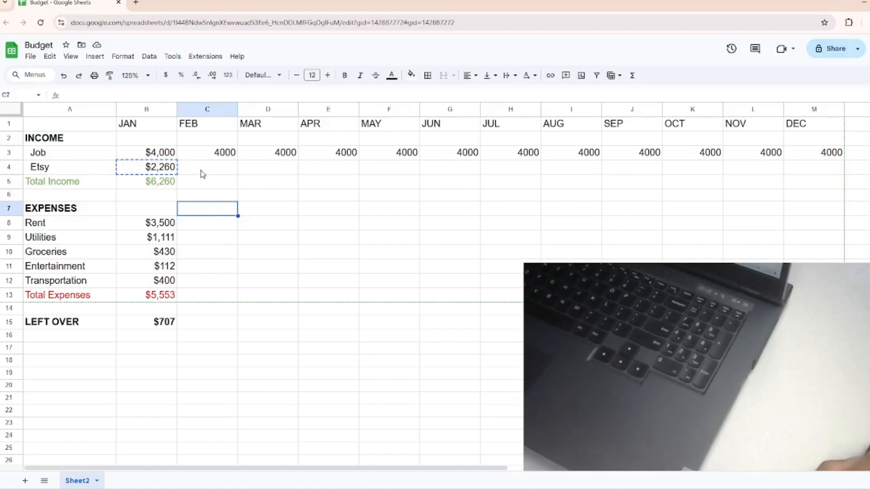
{"action": "key", "text": "Right"}
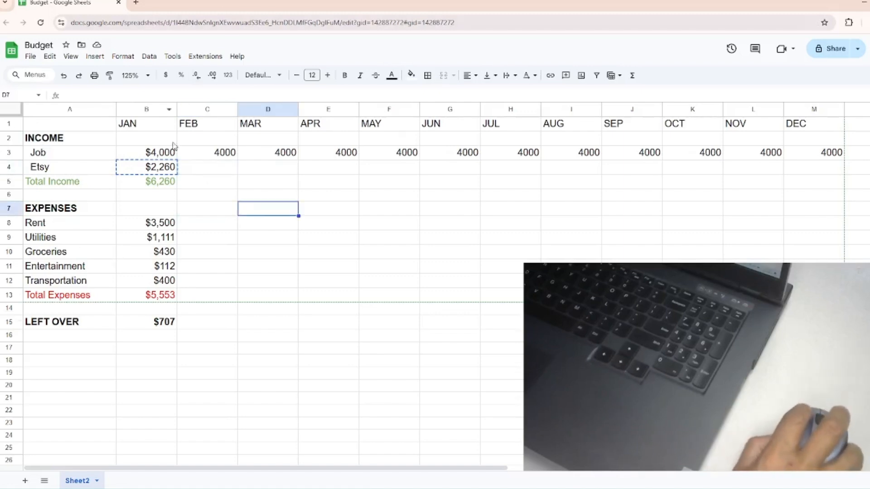
Paste the copied Etsy amount into the FEB through DEC cells C4 to M4
{"action": "left_click", "coordinate": [216, 169]}
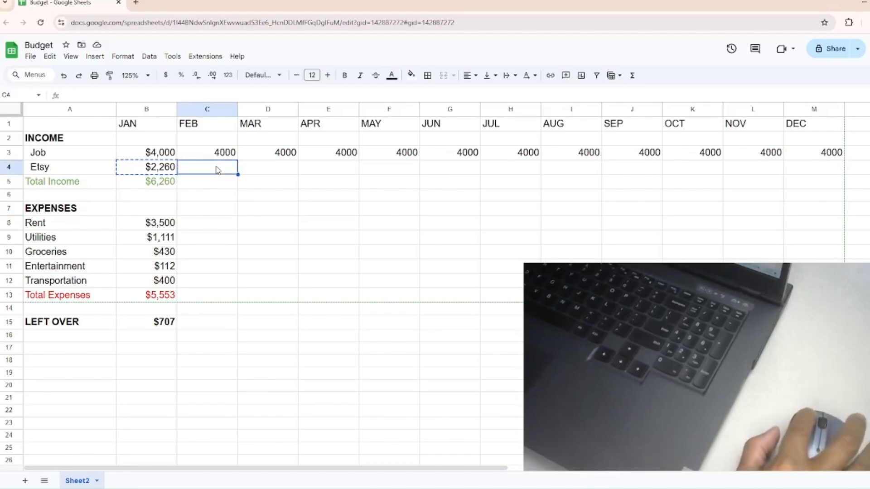
{"action": "left_click_drag", "start_coordinate": [217, 170], "coordinate": [797, 171]}
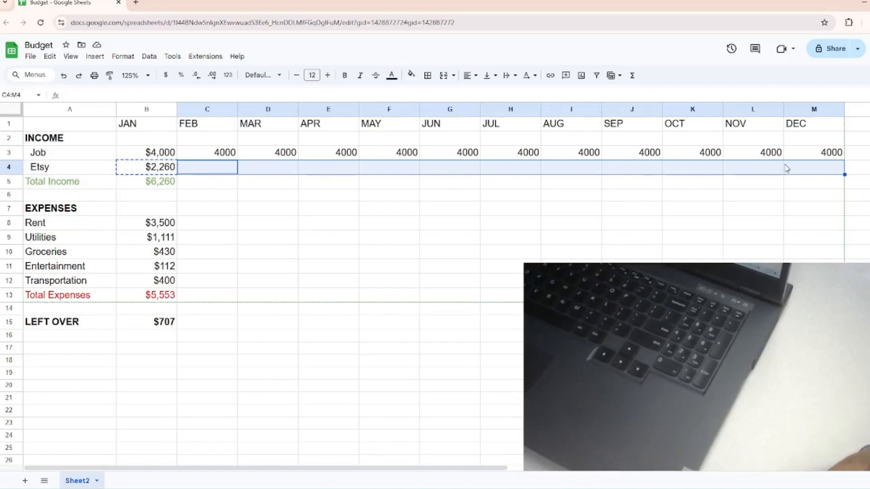
{"action": "left_click", "coordinate": [50, 56]}
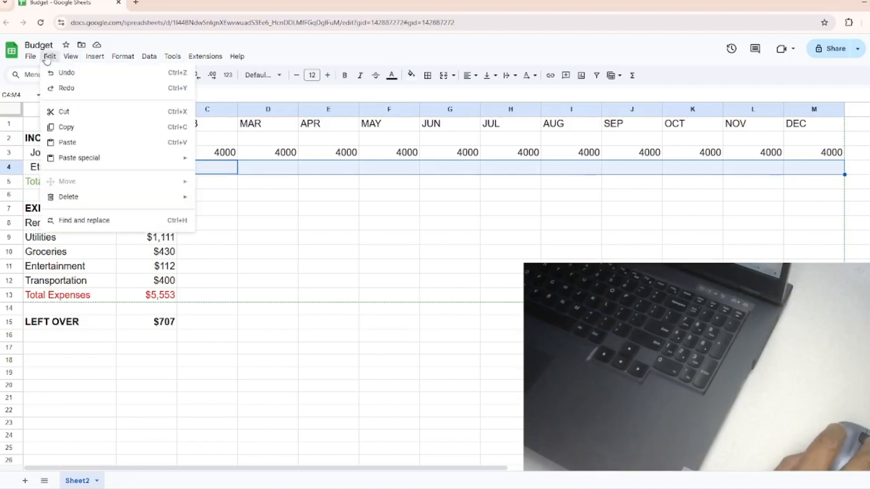
{"action": "left_click", "coordinate": [57, 141]}
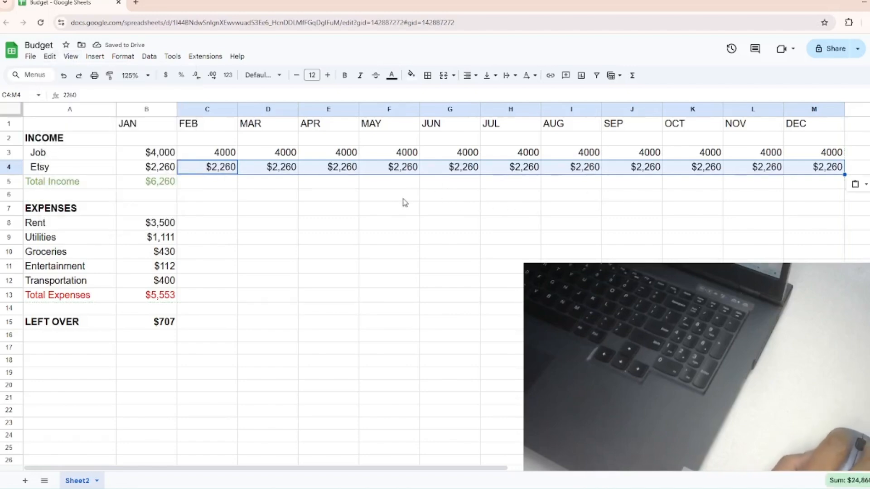
{"action": "left_click", "coordinate": [252, 198]}
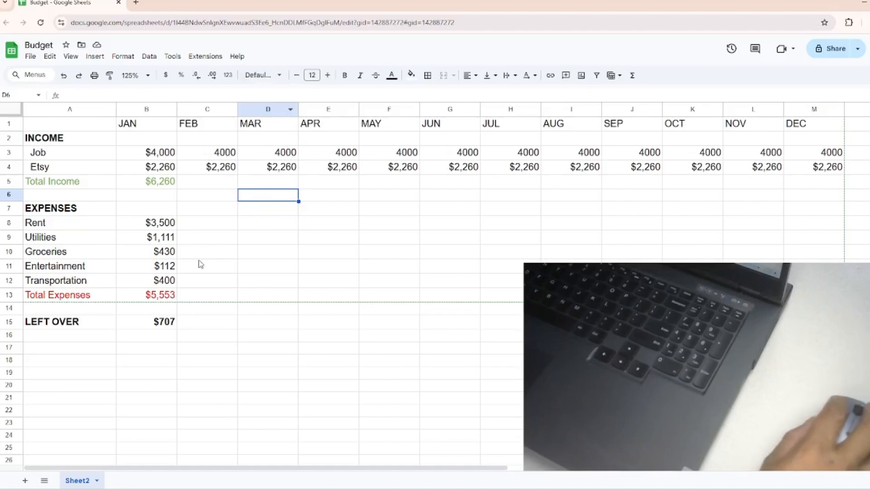
Format the FEB Job amount in cell C3 as dollar currency without decimal places
{"action": "left_click", "coordinate": [155, 172]}
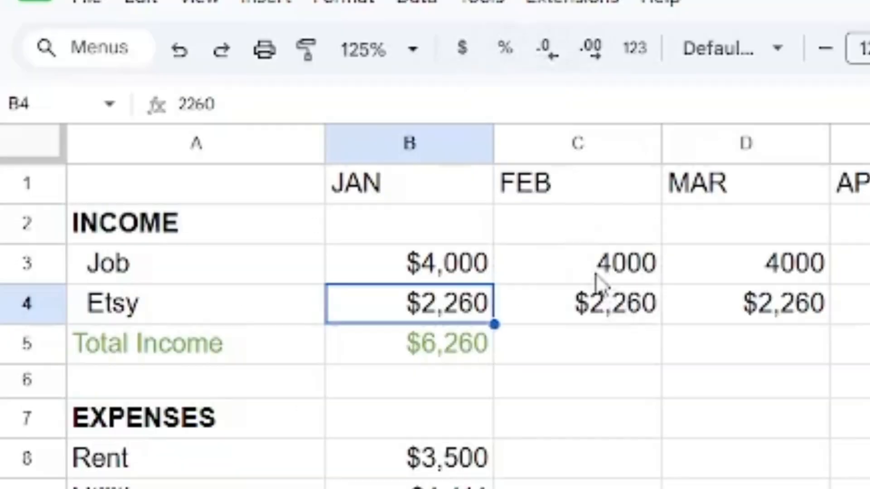
{"action": "left_click", "coordinate": [211, 152]}
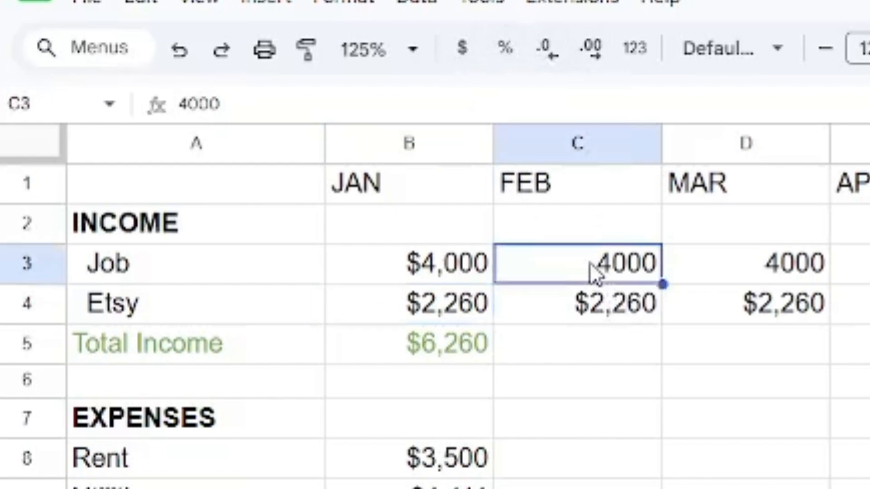
{"action": "left_click", "coordinate": [460, 48]}
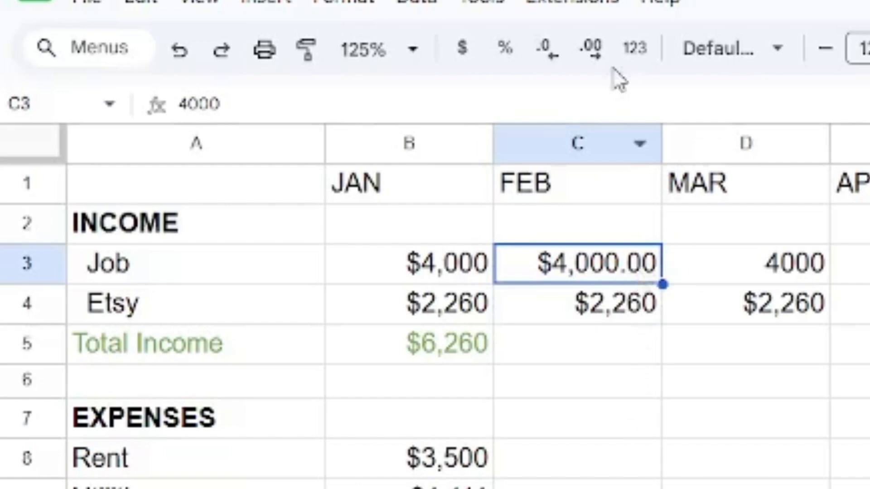
{"action": "left_click", "coordinate": [548, 53]}
{"action": "left_click", "coordinate": [549, 54]}
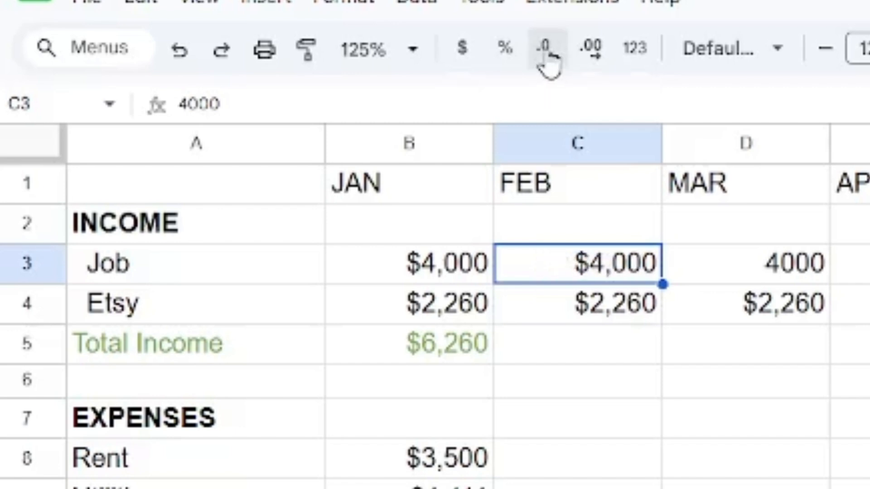
{"action": "left_click", "coordinate": [769, 392]}
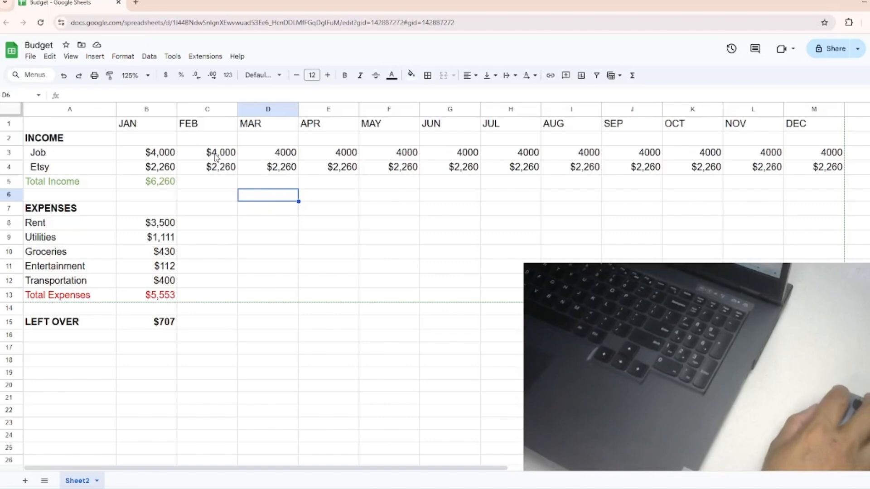
Undo the currency formatting of the FEB Job amount, and redo the Etsy paste that was undone along with it
{"action": "left_click", "coordinate": [64, 76]}
{"action": "left_click", "coordinate": [64, 76]}
{"action": "left_click", "coordinate": [64, 75]}
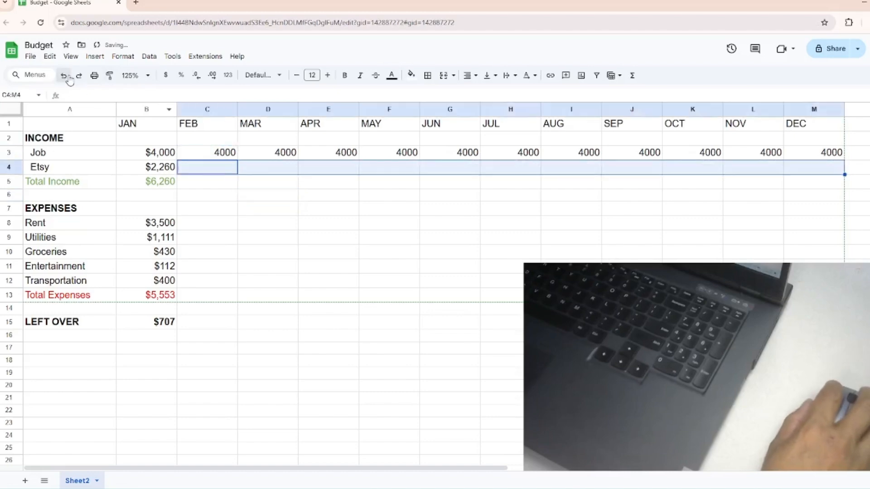
{"action": "left_click", "coordinate": [79, 76]}
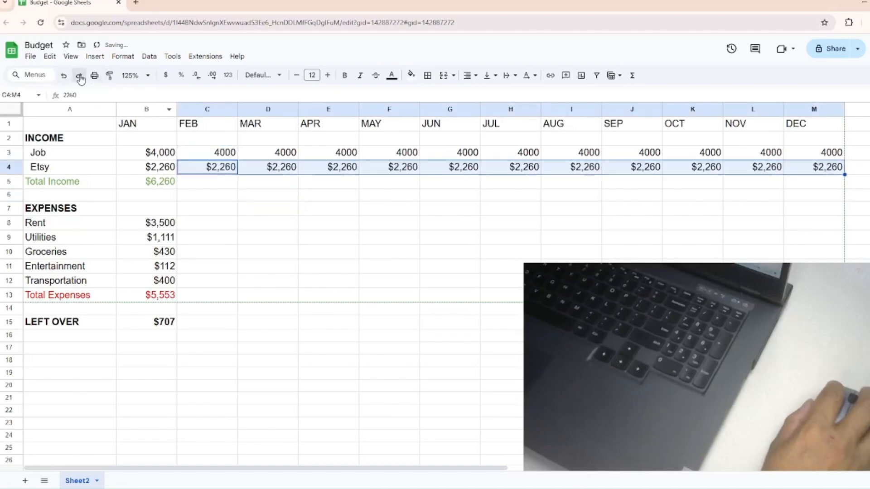
Format the FEB through DEC Job amounts in cells C3 to M3 as dollar currency without decimal places
{"action": "left_click", "coordinate": [207, 154]}
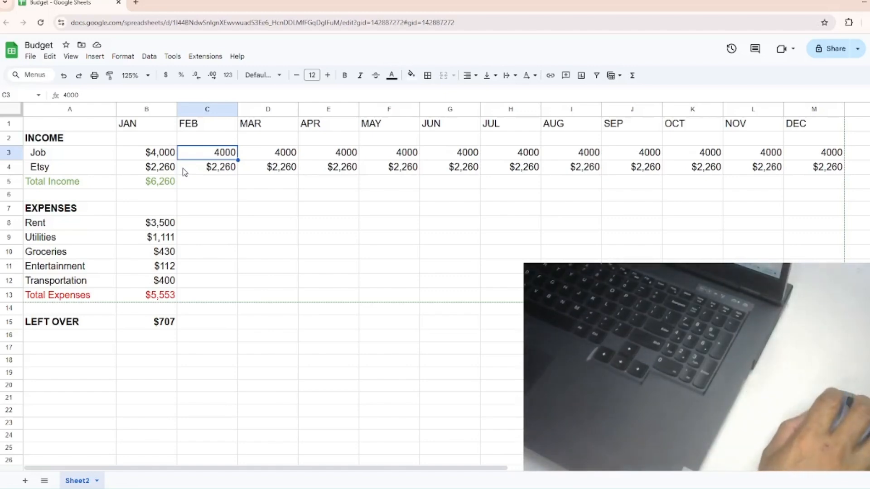
{"action": "left_click", "coordinate": [158, 171]}
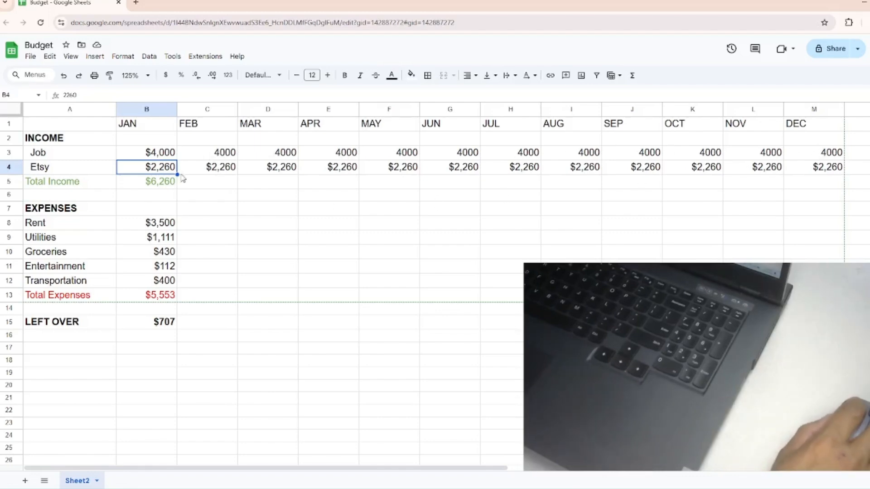
{"action": "left_click", "coordinate": [194, 156]}
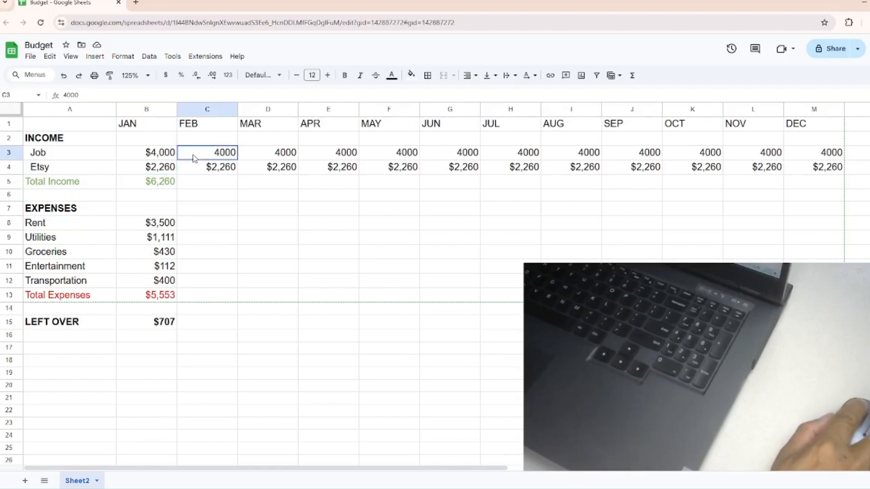
{"action": "left_click_drag", "start_coordinate": [194, 155], "coordinate": [801, 156]}
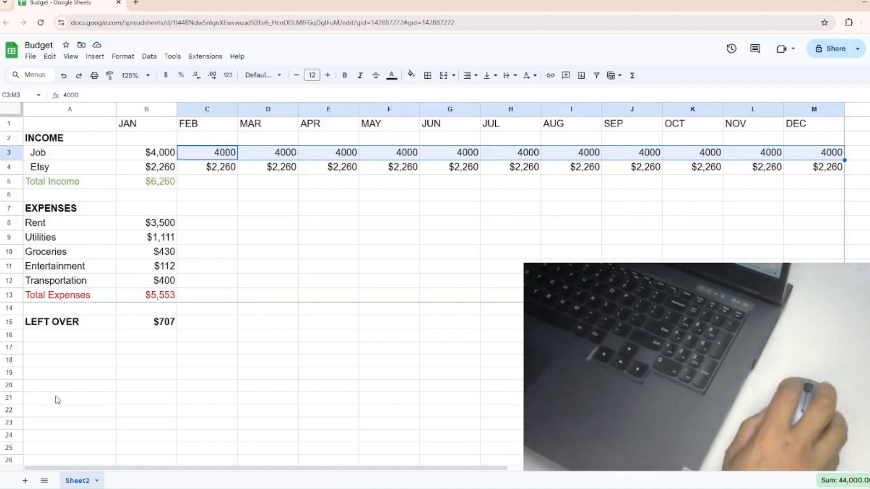
{"action": "left_click", "coordinate": [166, 79]}
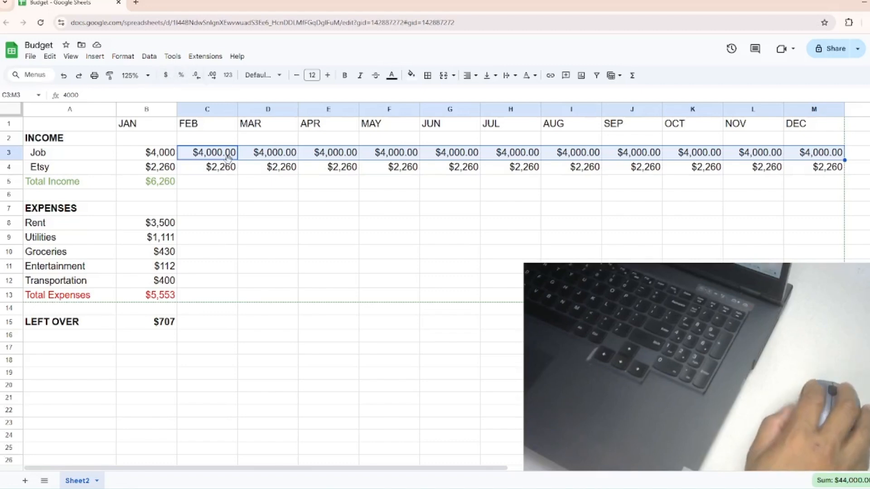
{"action": "left_click", "coordinate": [197, 78]}
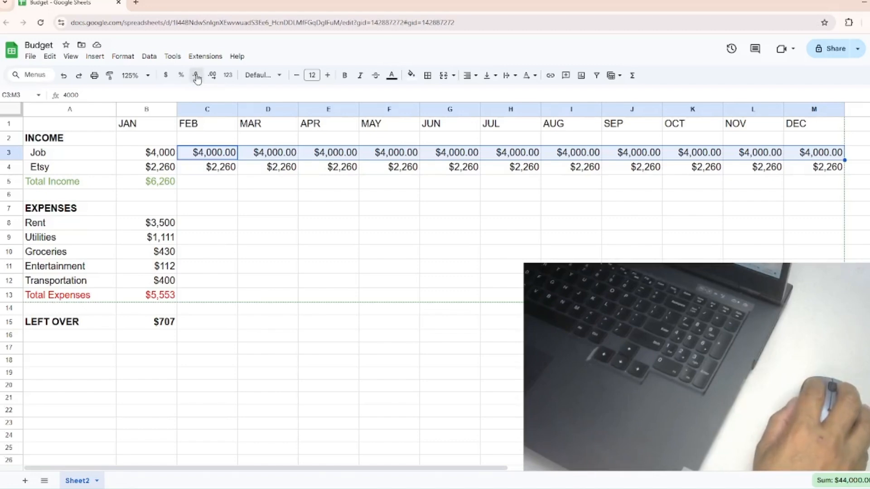
{"action": "left_click", "coordinate": [197, 78]}
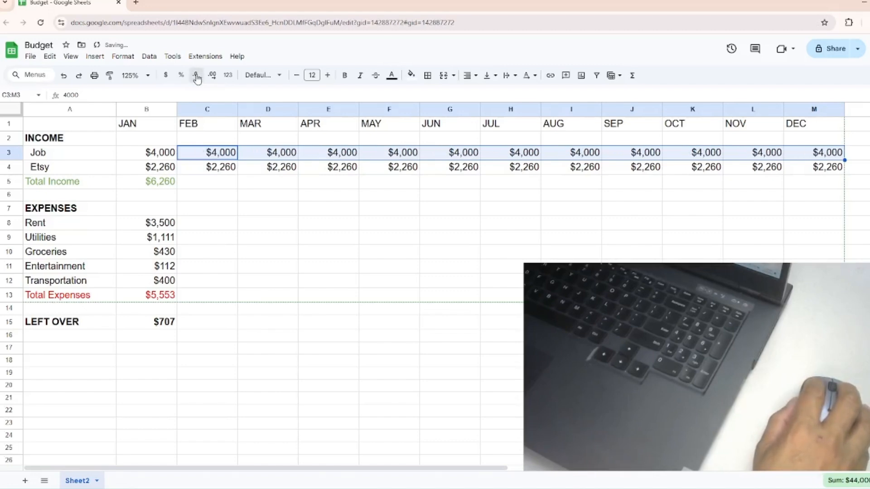